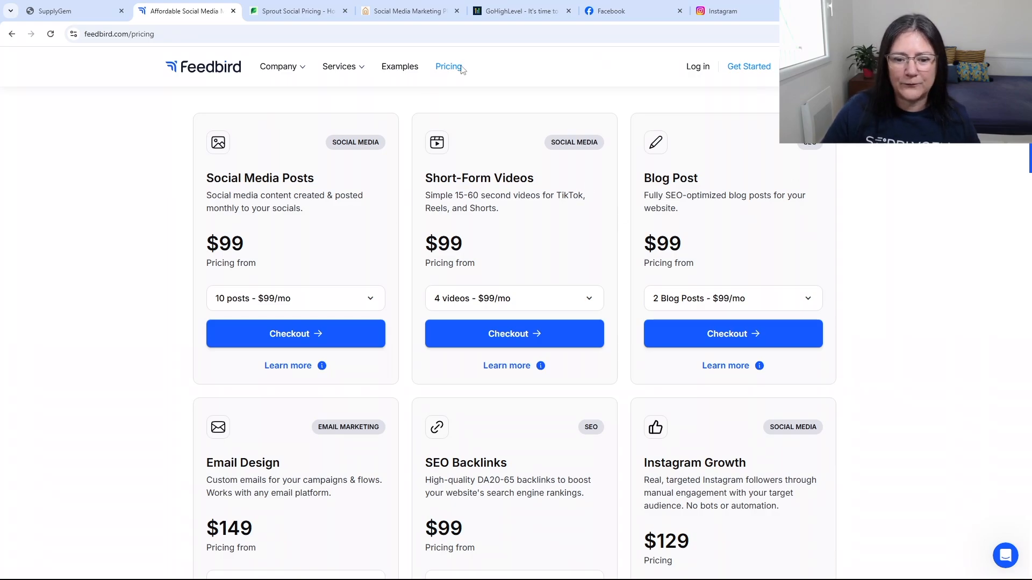
- Compare social media management pricing on the Feedbird, Sprout Social and Marketing House Media pages, including Feedbird's social media post packages
{"action": "left_click", "coordinate": [282, 297]}
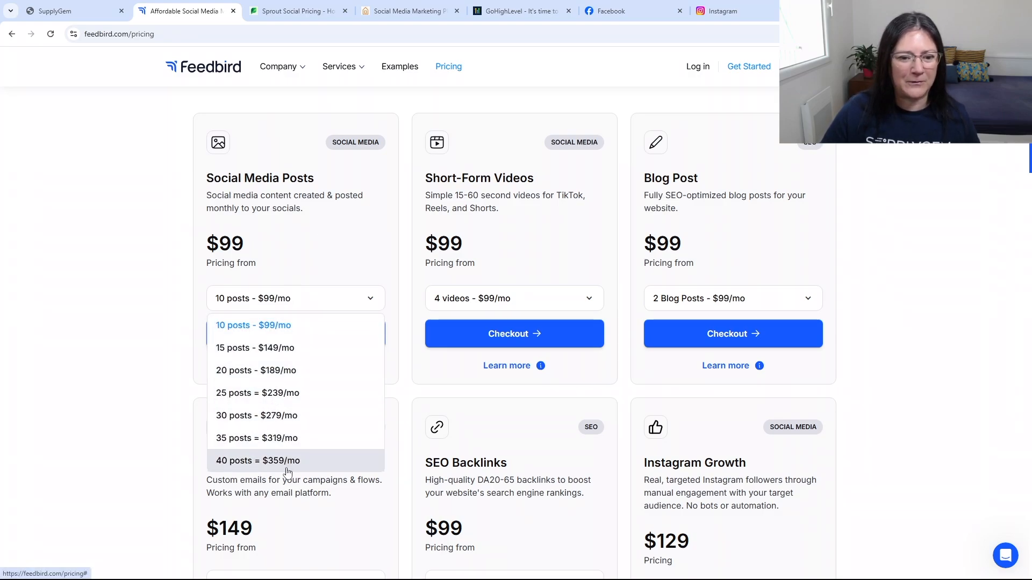
{"action": "left_click", "coordinate": [108, 305]}
{"action": "left_click", "coordinate": [285, 10]}
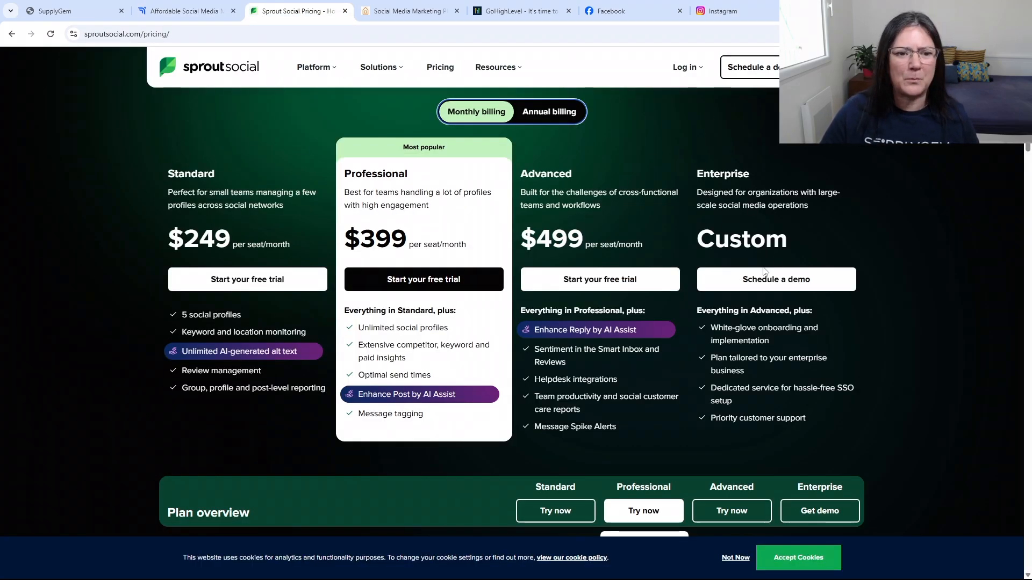
{"action": "left_click", "coordinate": [401, 10]}
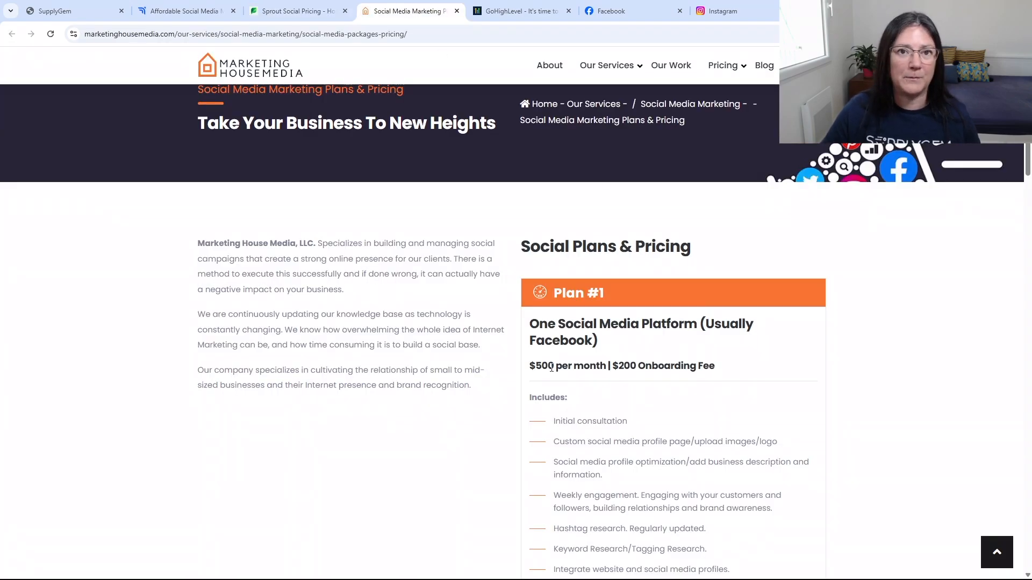
{"action": "scroll", "coordinate": [679, 457], "scroll_direction": "down", "scroll_amount": 2}
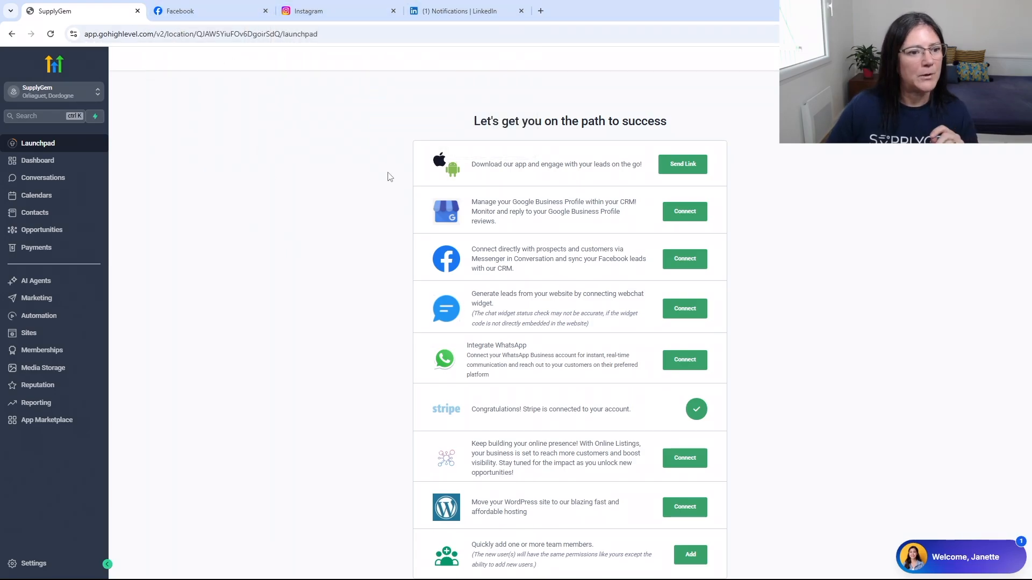
- Connect the available Facebook page to the GoHighLevel Social Planner, continuing with the existing LeadConnector login
{"action": "left_click", "coordinate": [57, 299]}
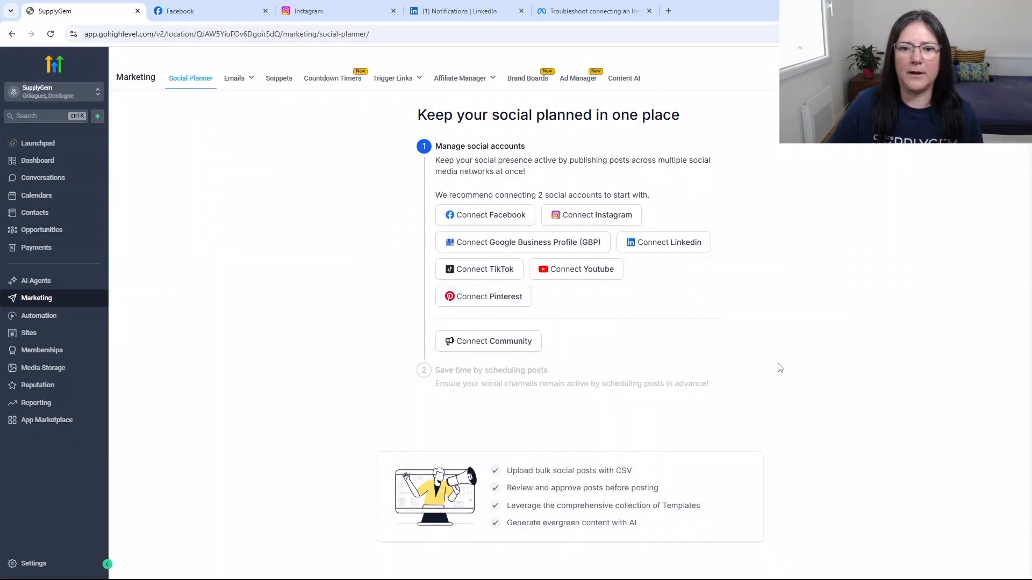
{"action": "left_click", "coordinate": [492, 218]}
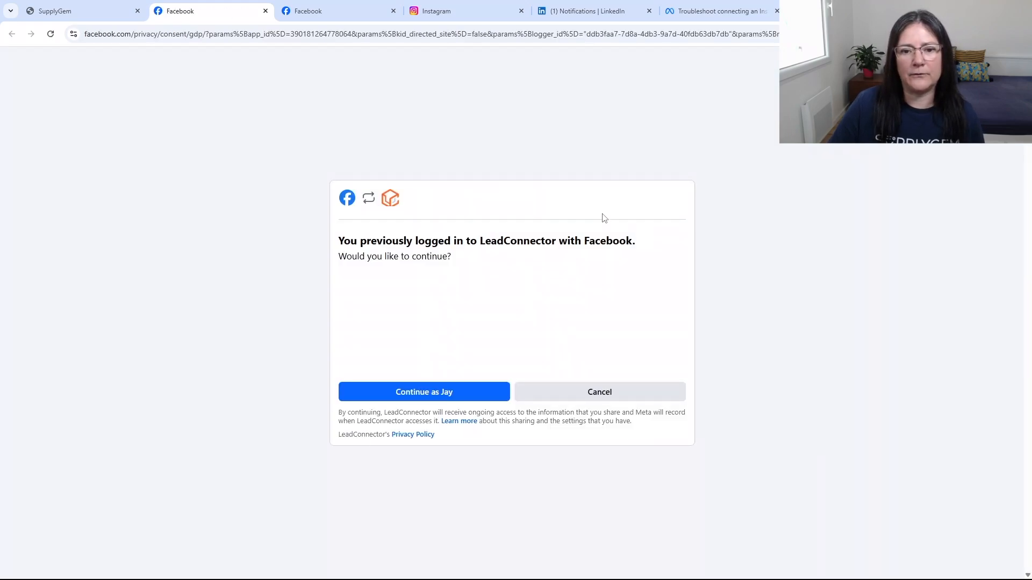
{"action": "left_click", "coordinate": [407, 401]}
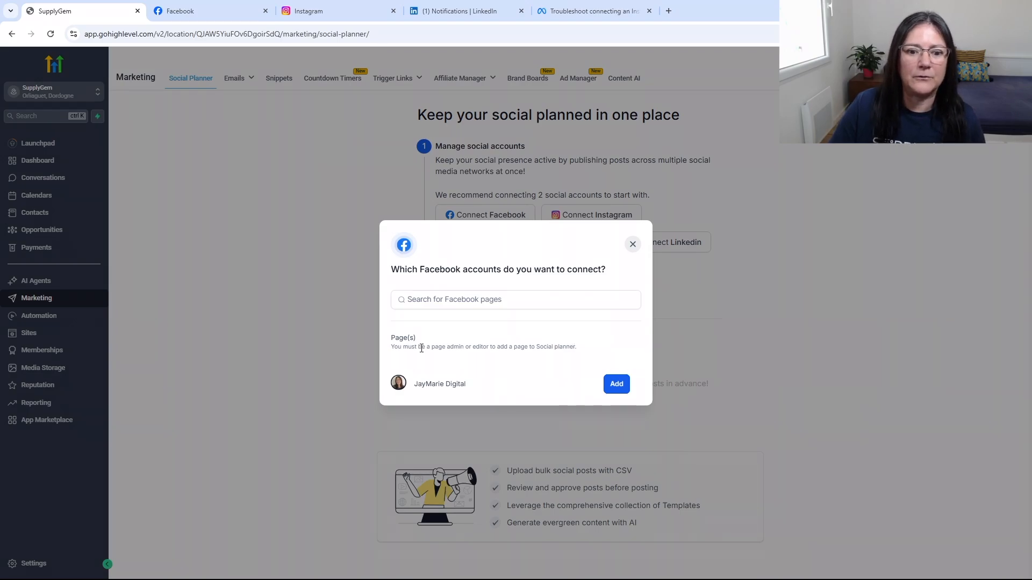
{"action": "left_click", "coordinate": [619, 386]}
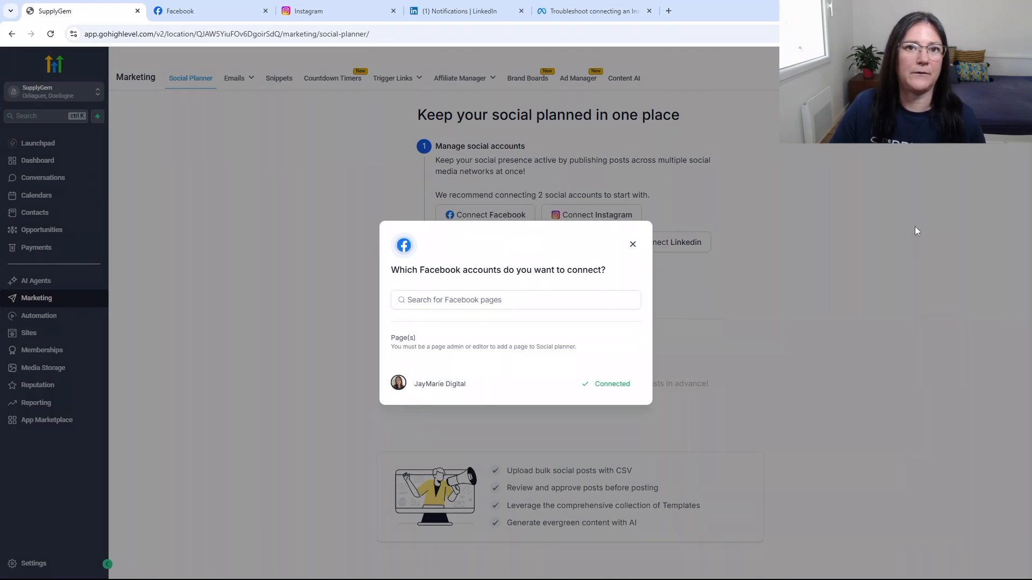
{"action": "left_click", "coordinate": [632, 244]}
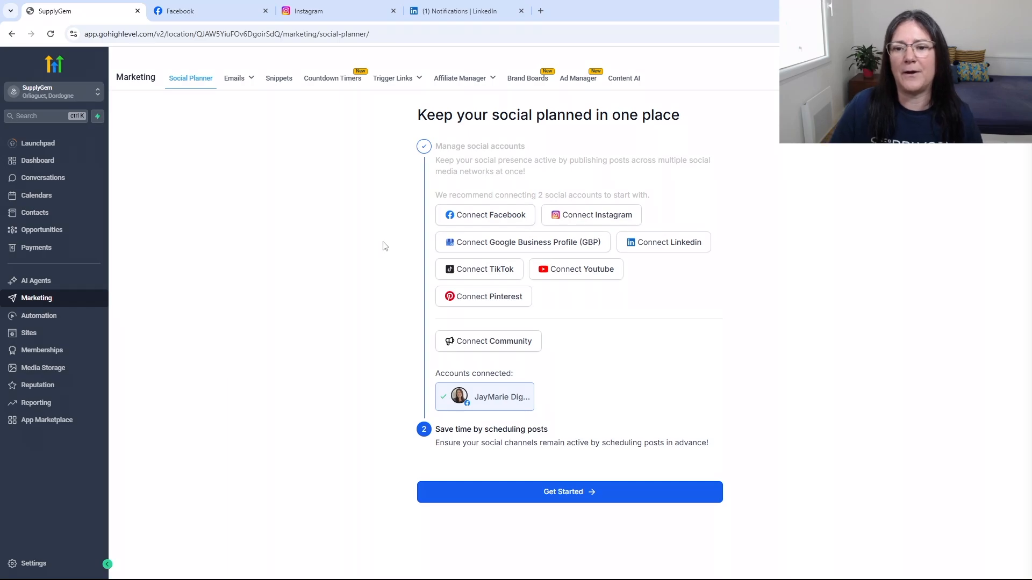
- Connect the Instagram business account to the Social Planner by logging in through Facebook
{"action": "left_click", "coordinate": [574, 219]}
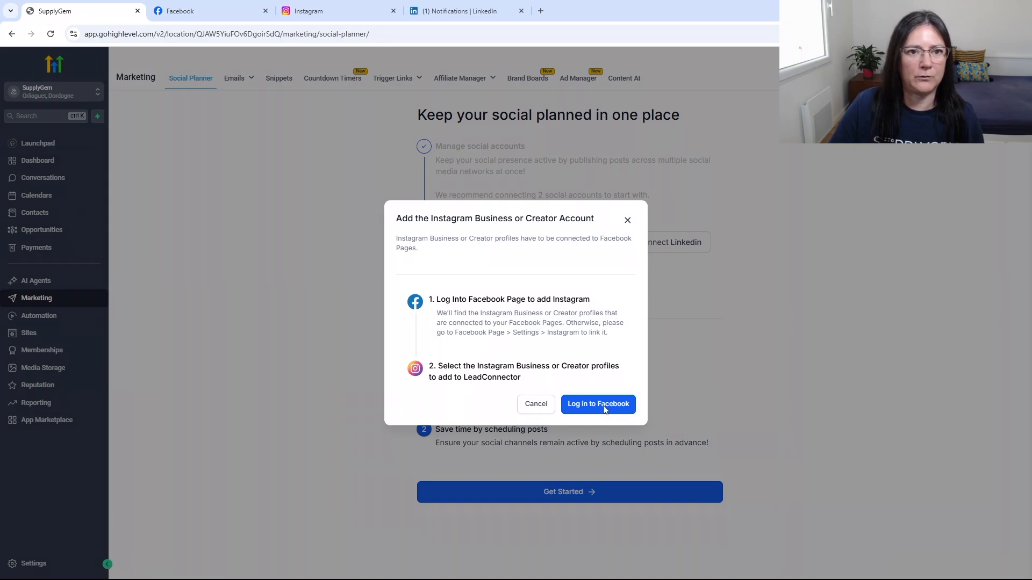
{"action": "left_click", "coordinate": [604, 410]}
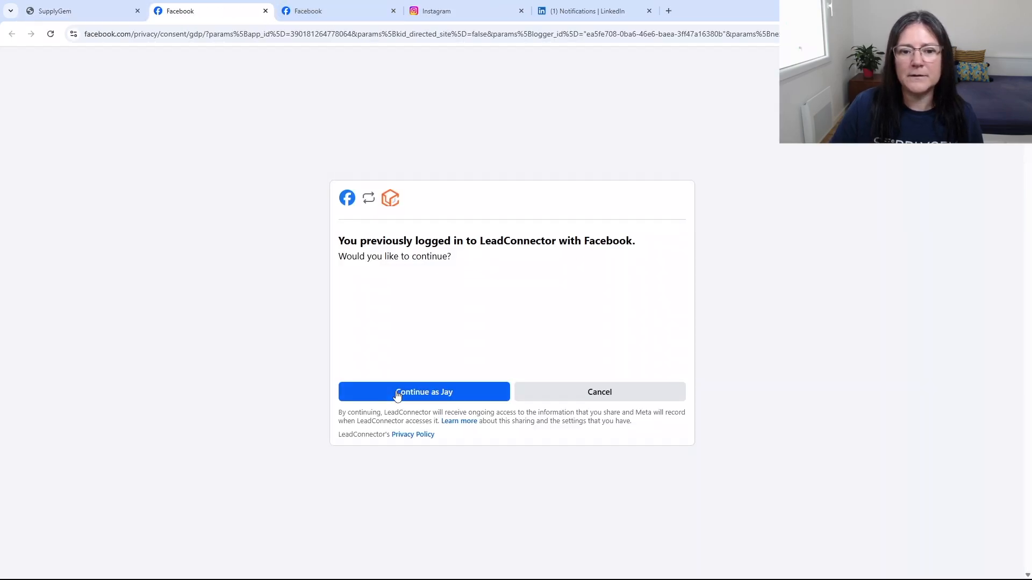
{"action": "left_click", "coordinate": [398, 396]}
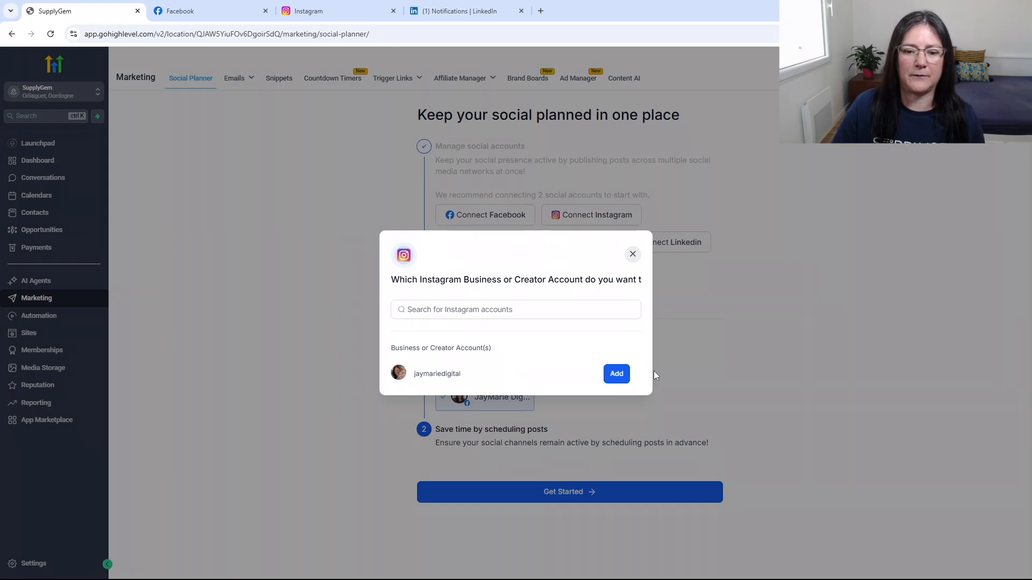
{"action": "left_click", "coordinate": [616, 373]}
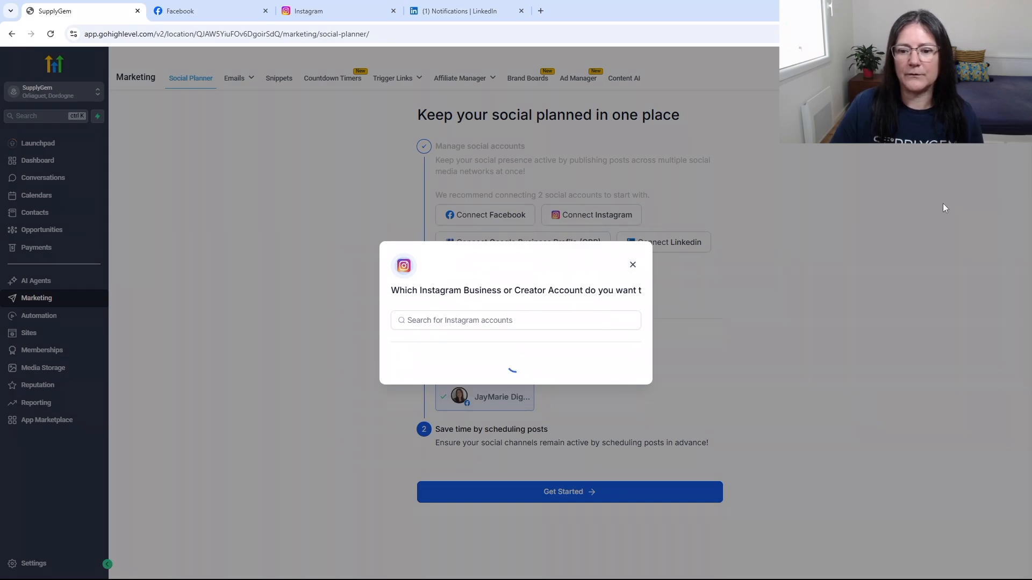
{"action": "left_click", "coordinate": [632, 254]}
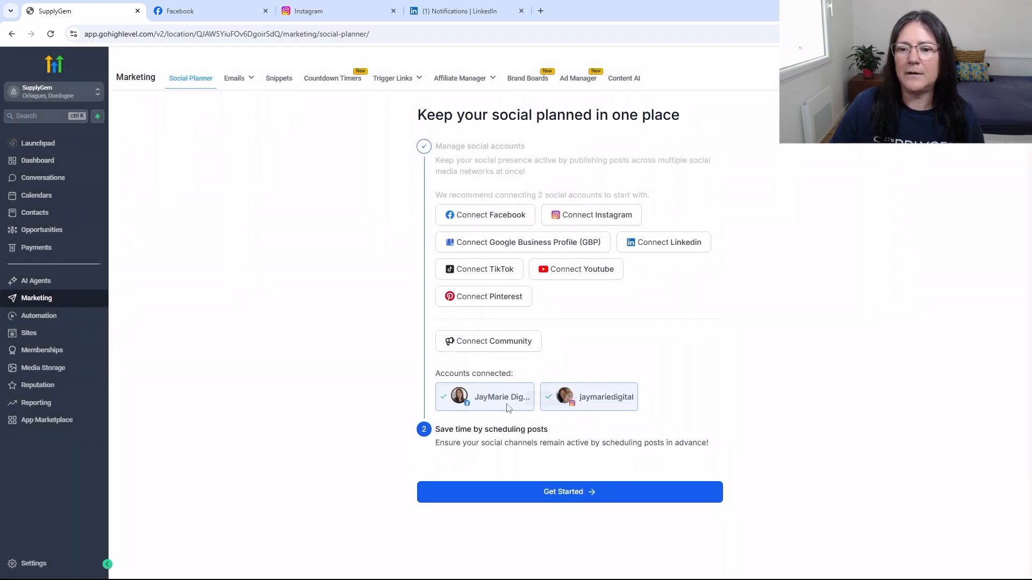
- Sign in to LinkedIn, allow LeadConnect Social Planner access, and add the personal LinkedIn profile to the Social Planner
{"action": "left_click", "coordinate": [669, 243]}
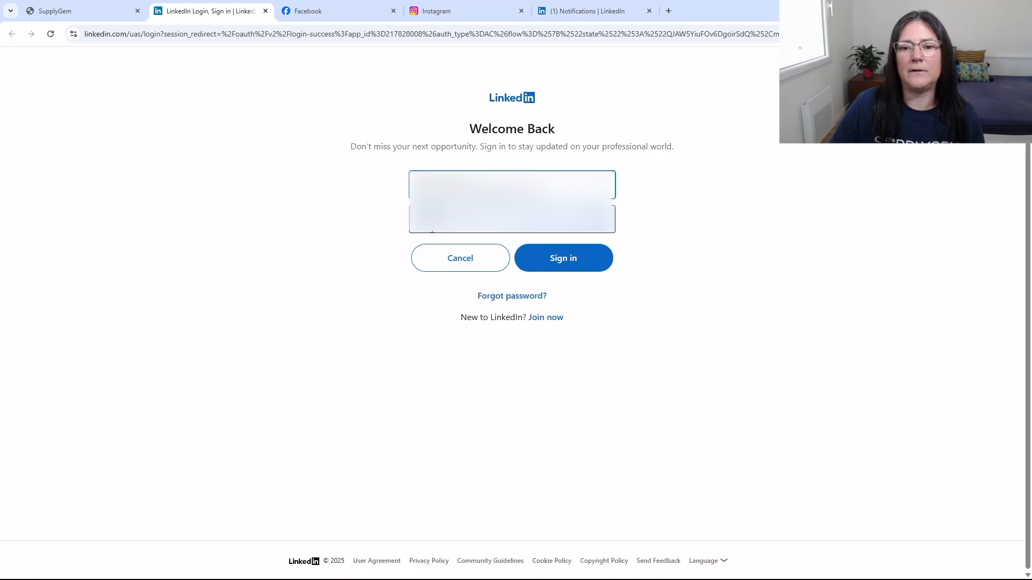
{"action": "left_click", "coordinate": [563, 258]}
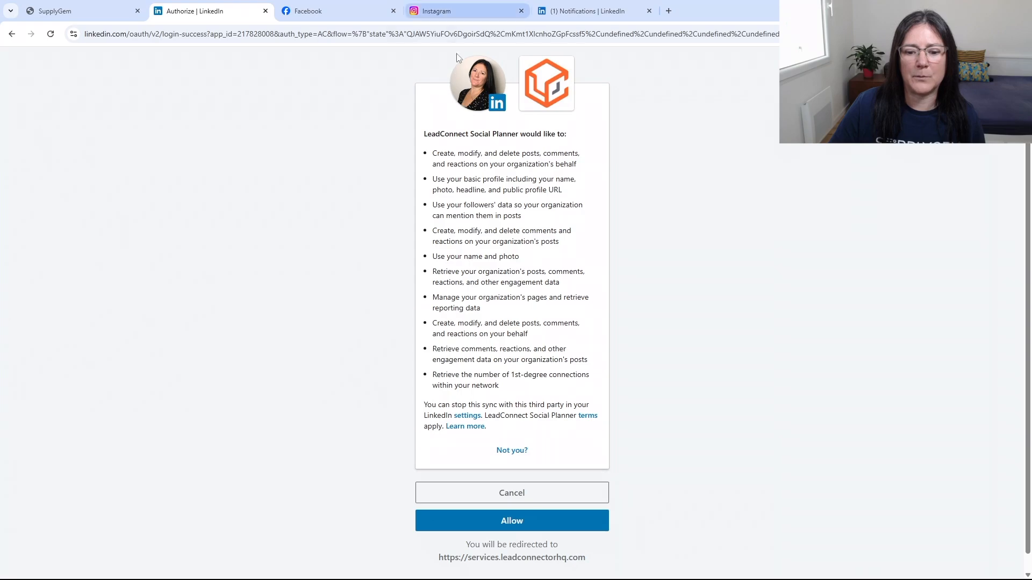
{"action": "left_click", "coordinate": [484, 521]}
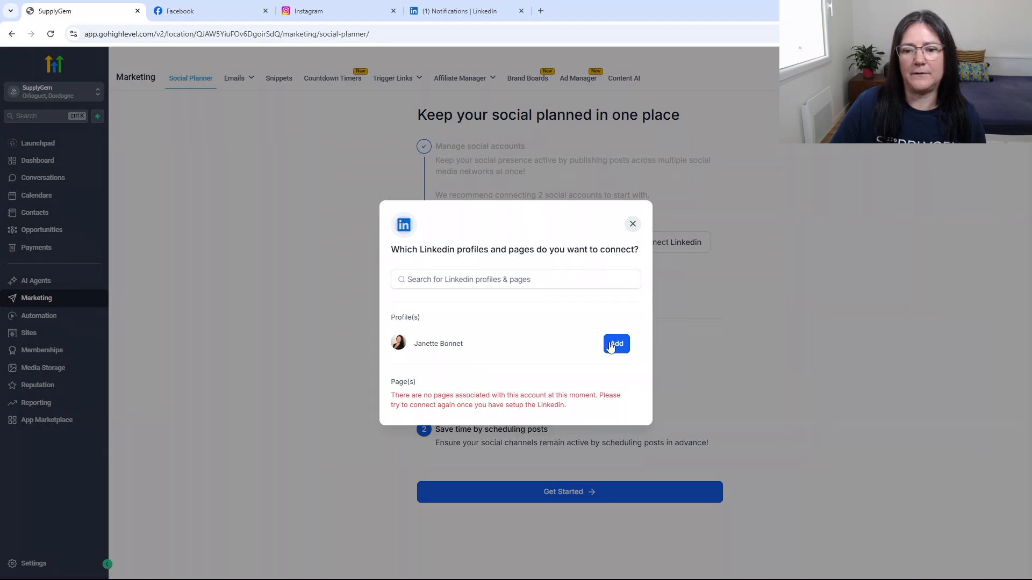
{"action": "left_click", "coordinate": [611, 346]}
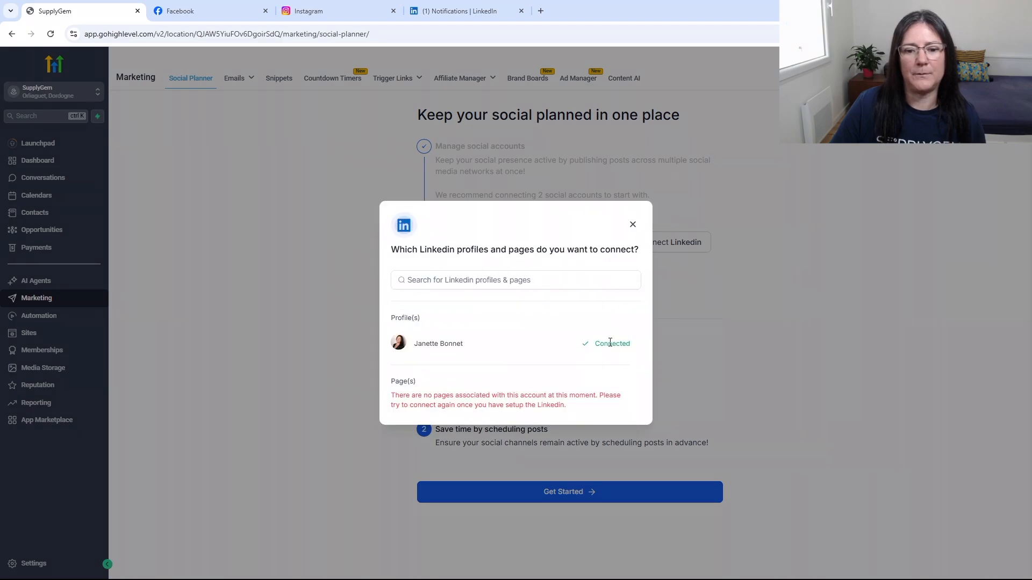
{"action": "left_click", "coordinate": [632, 224]}
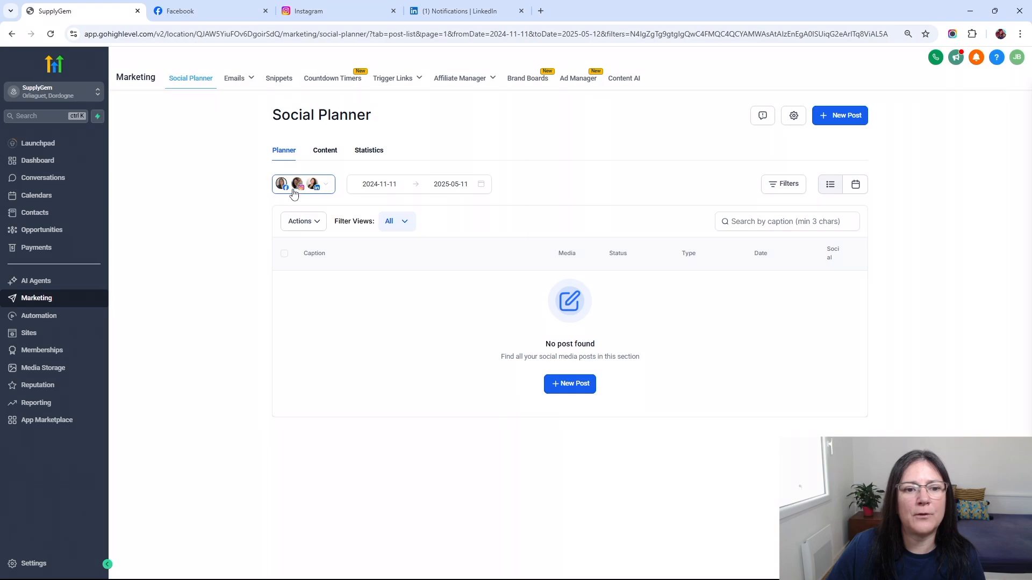
- Review the planner's account list and the Notifications, Categories, Watermark and Global Settings sections of the Social Planner settings
{"action": "left_click", "coordinate": [330, 186]}
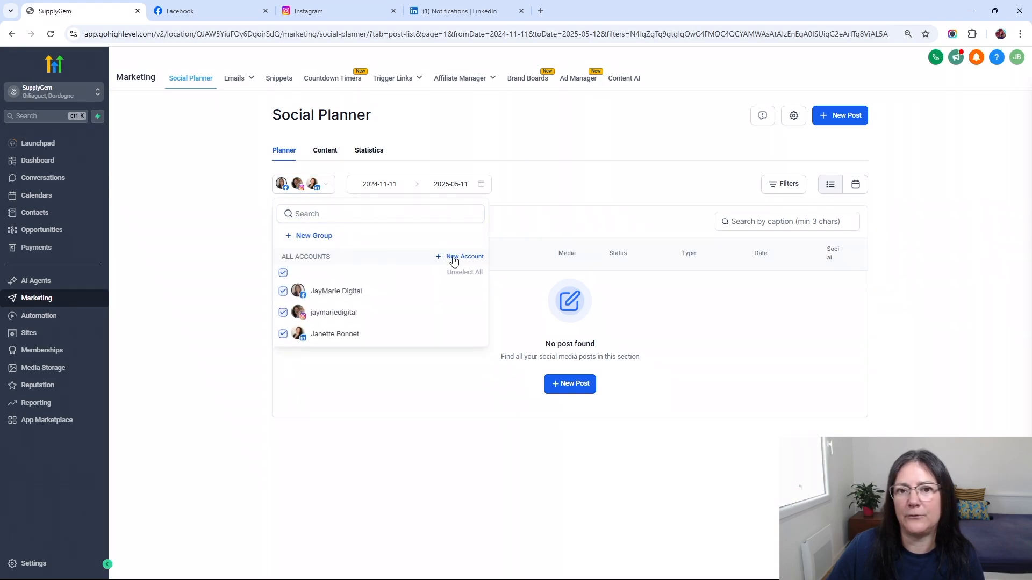
{"action": "left_click", "coordinate": [551, 178]}
{"action": "left_click", "coordinate": [793, 116]}
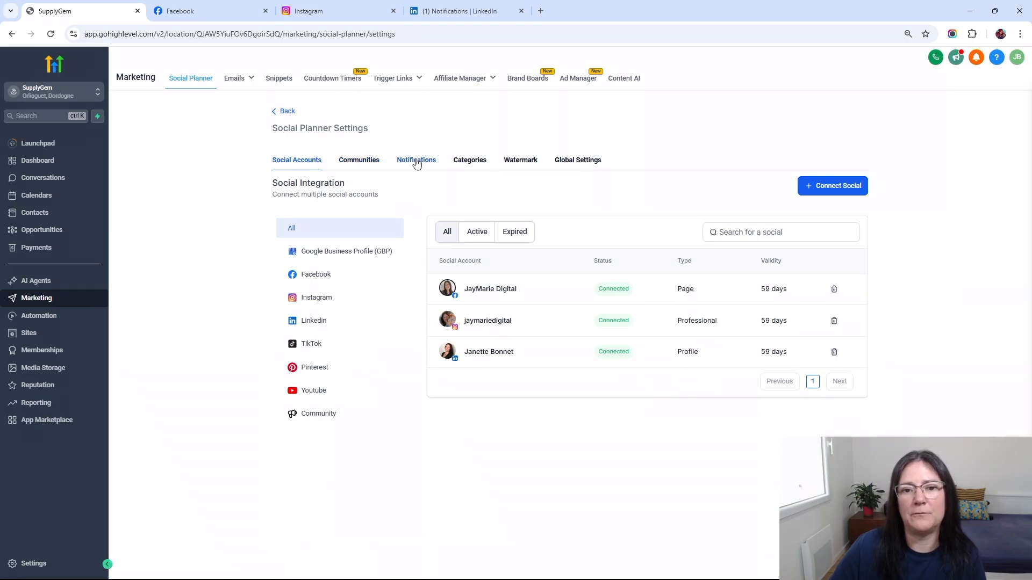
{"action": "left_click", "coordinate": [417, 162]}
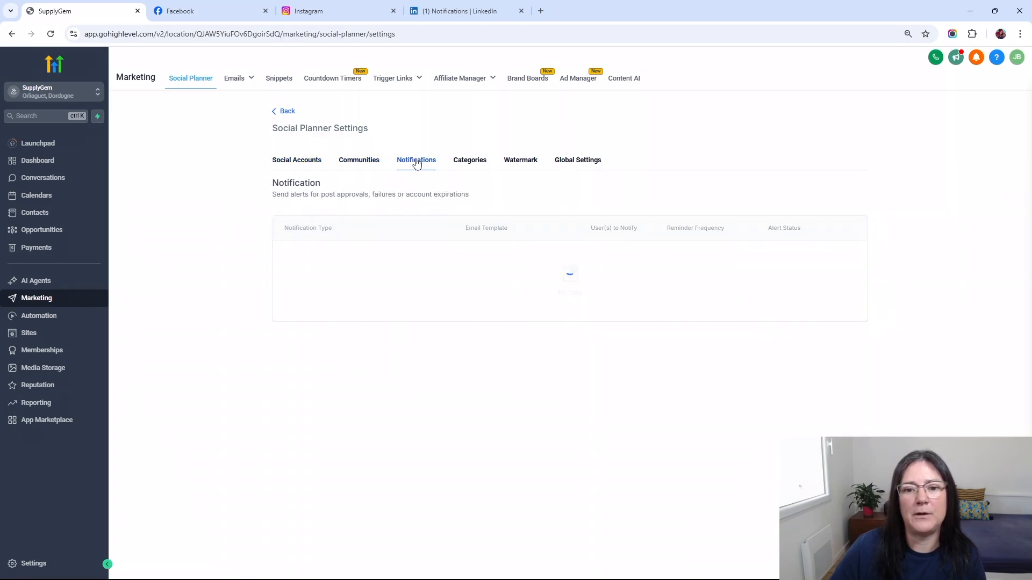
{"action": "left_click", "coordinate": [469, 163]}
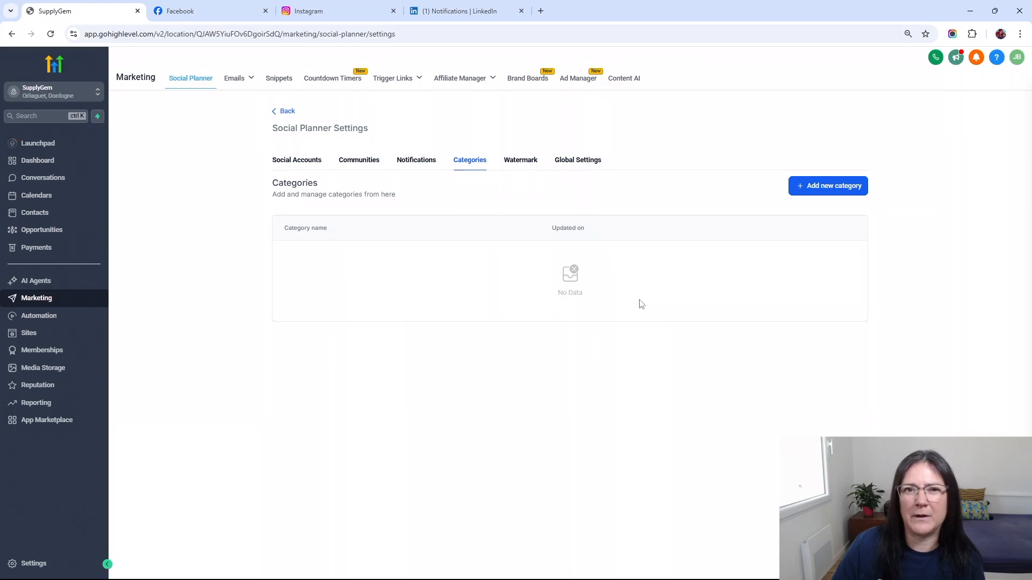
{"action": "left_click", "coordinate": [520, 163]}
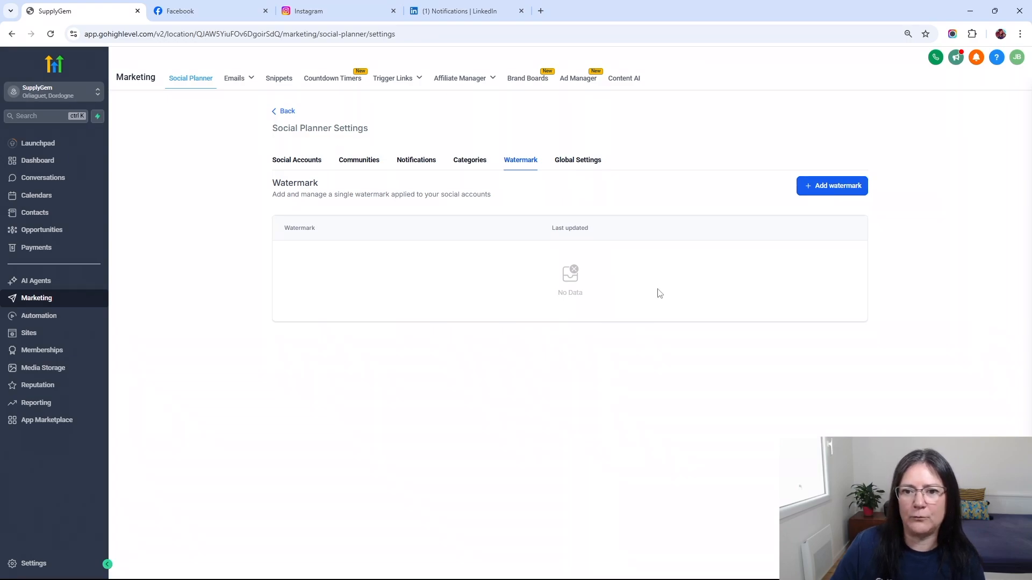
{"action": "left_click", "coordinate": [587, 163]}
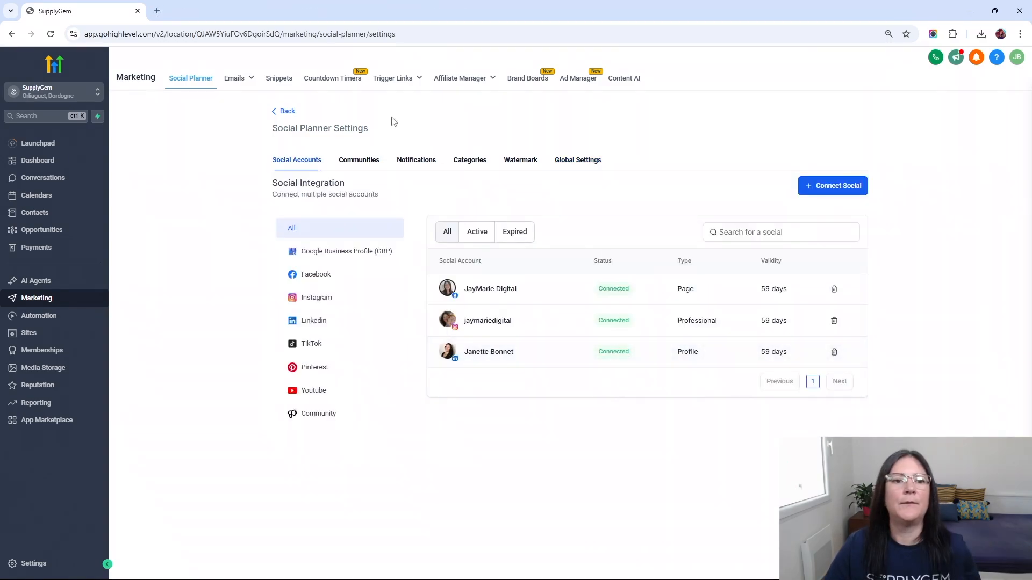
- Start a new social post from the planner and select all connected accounts as its destinations
{"action": "left_click", "coordinate": [287, 115]}
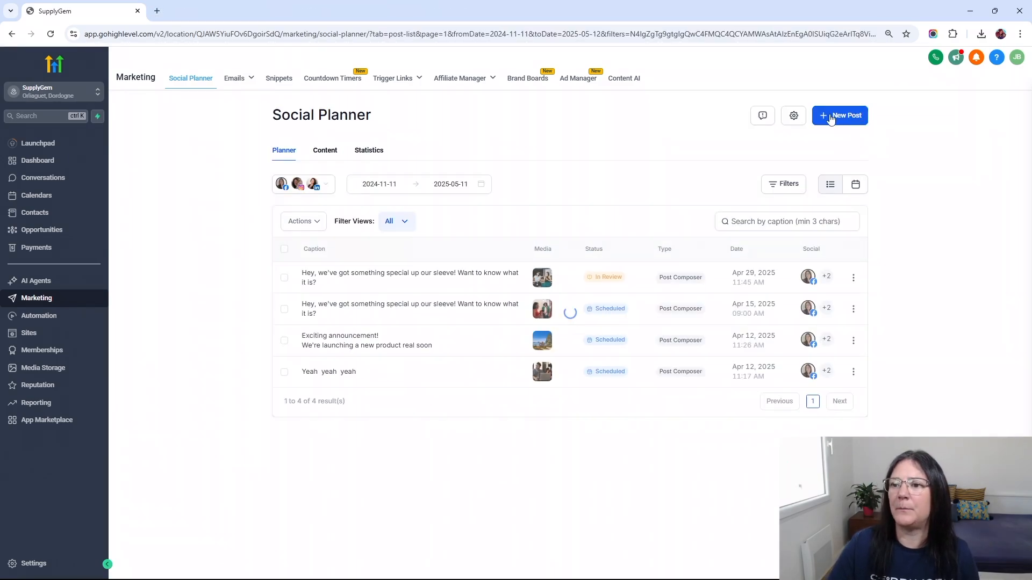
{"action": "left_click", "coordinate": [830, 118]}
{"action": "left_click", "coordinate": [832, 138]}
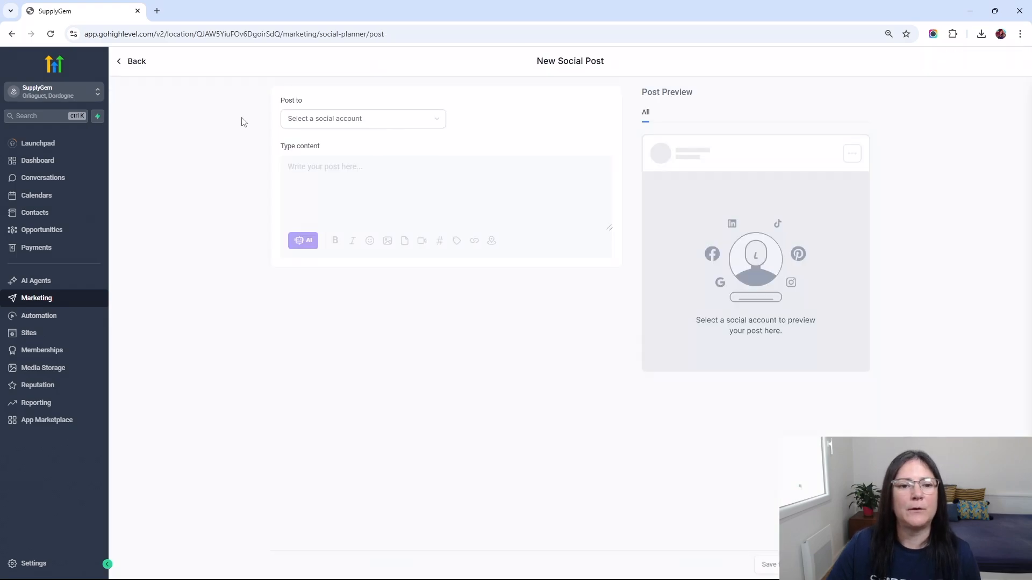
{"action": "left_click", "coordinate": [350, 125]}
{"action": "left_click", "coordinate": [291, 208]}
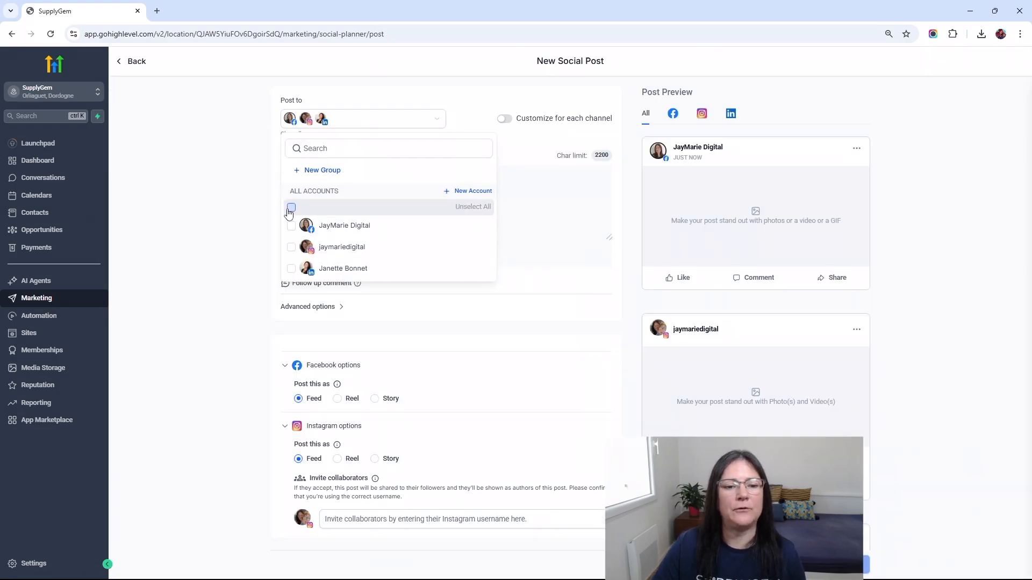
{"action": "left_click", "coordinate": [203, 218]}
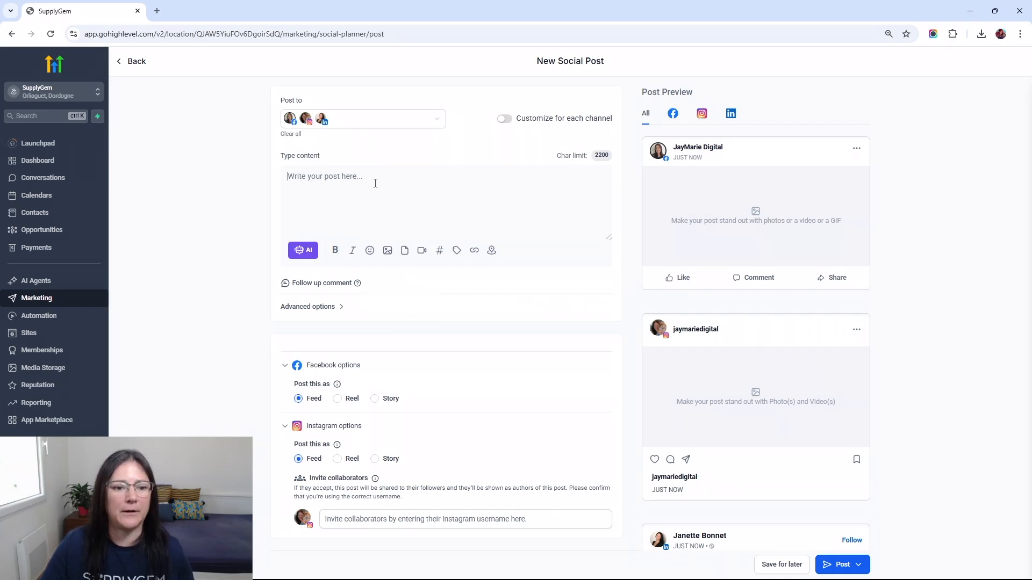
- Caption the post "Hey, we've got something special up our sleeve! Want to know what it is?" and attach pexels-cottonbro-10578903.jpg from the media library
{"action": "left_click", "coordinate": [378, 179]}
{"action": "type", "text": "Hey, we've got something special up our sleeve! Want to know what it is?"}
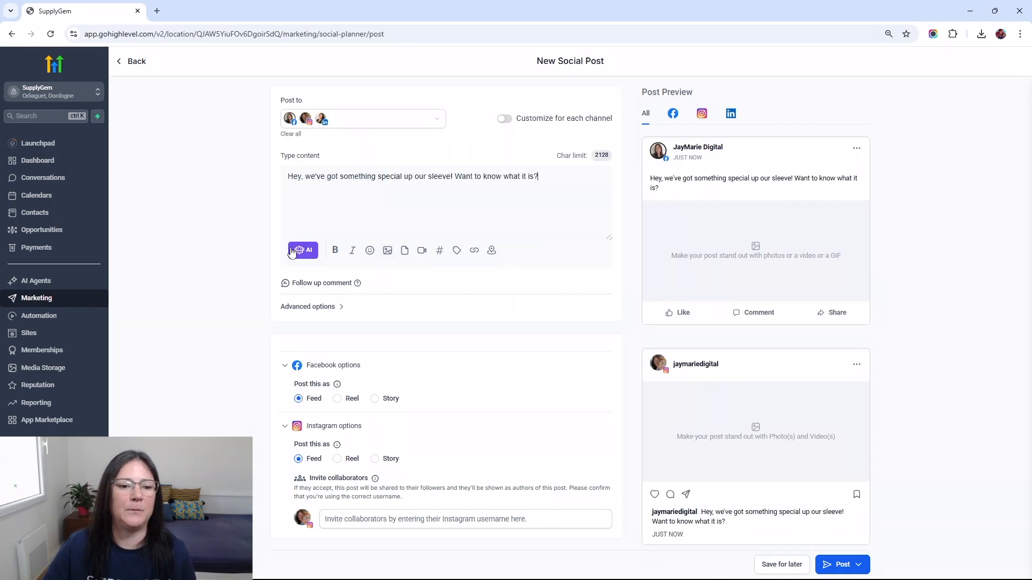
{"action": "left_click", "coordinate": [387, 251]}
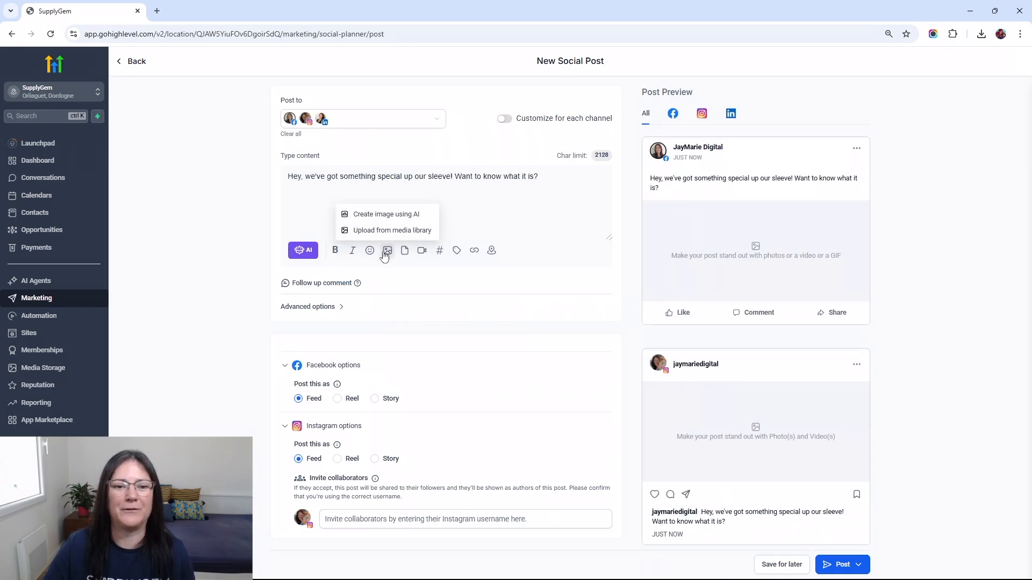
{"action": "left_click", "coordinate": [392, 228]}
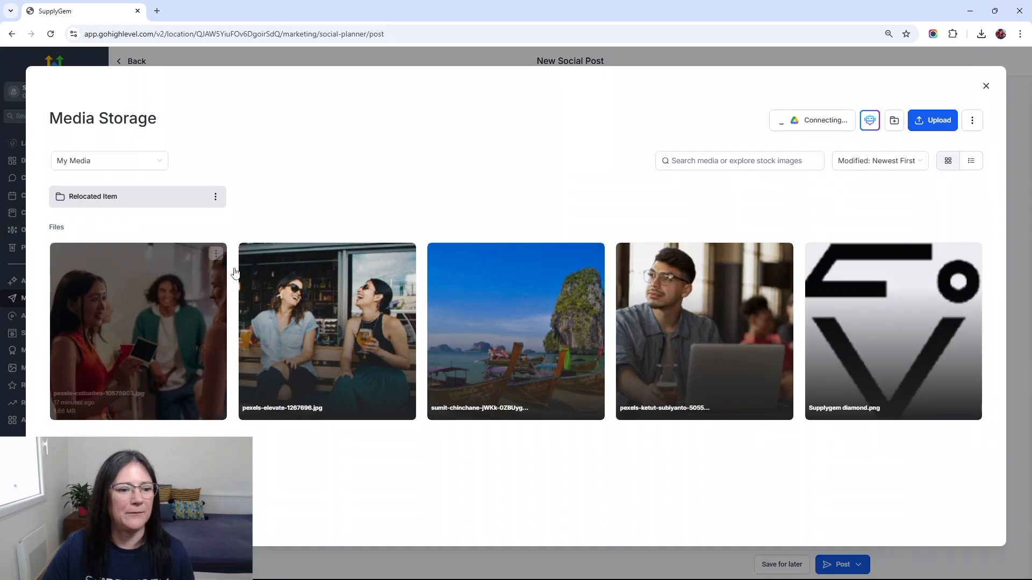
{"action": "left_click", "coordinate": [177, 292]}
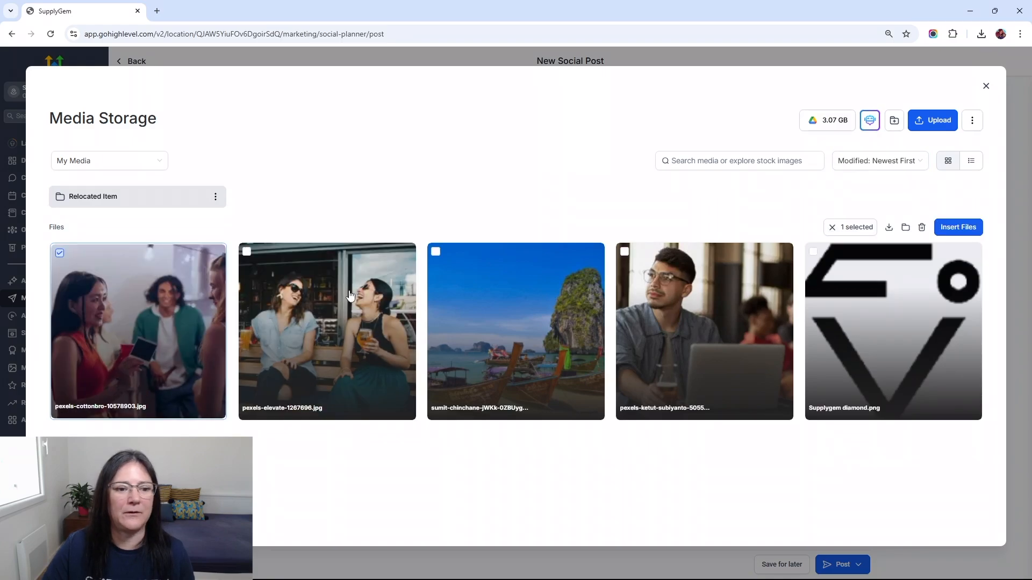
{"action": "left_click", "coordinate": [958, 227]}
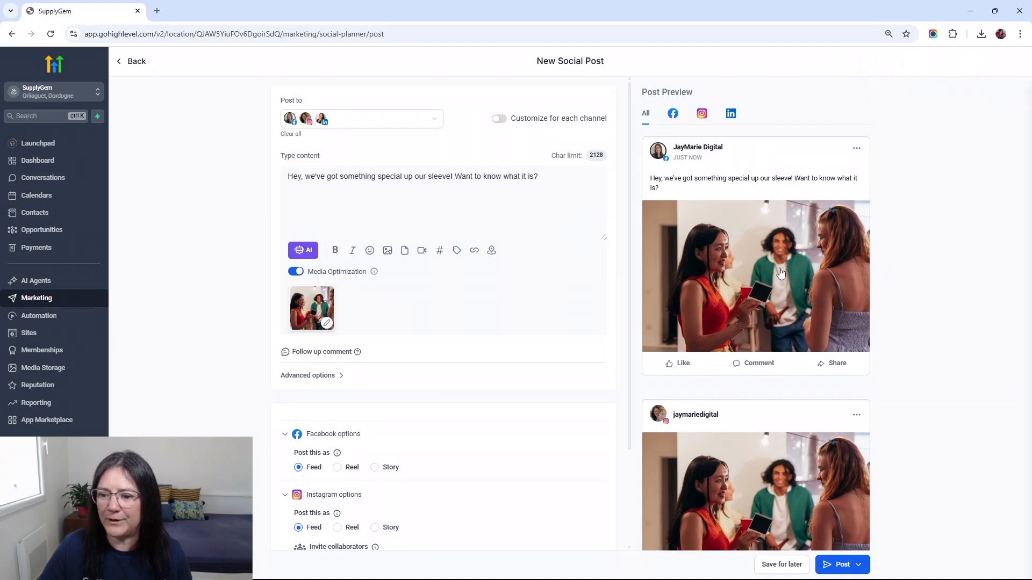
{"action": "scroll", "coordinate": [835, 412], "scroll_direction": "down", "scroll_amount": 6}
{"action": "scroll", "coordinate": [545, 308], "scroll_direction": "down", "scroll_amount": 3}
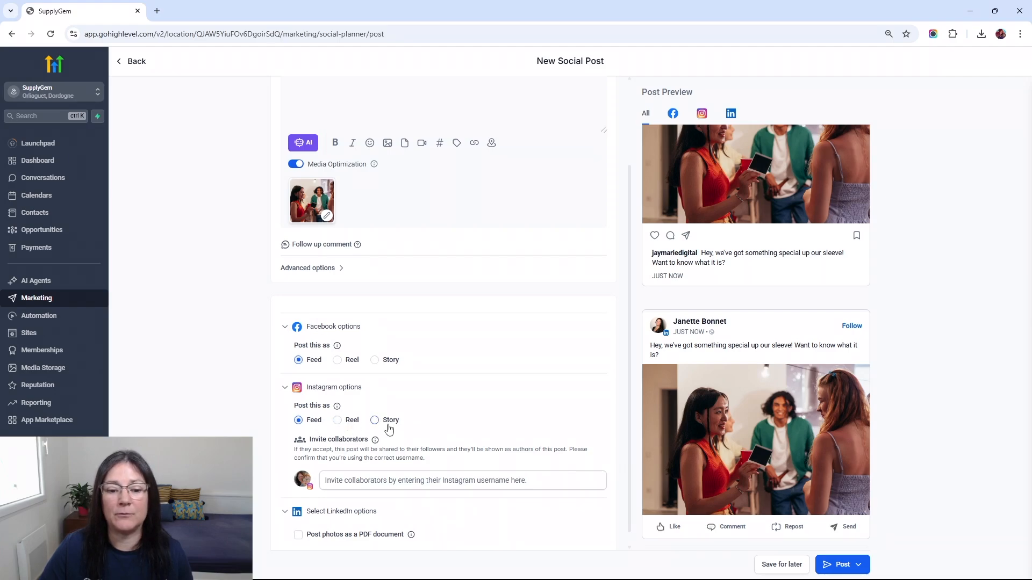
- Prepare to send the post for approval on April 22, 2025 with an approver selected, and close the dialog without sending
{"action": "scroll", "coordinate": [460, 410], "scroll_direction": "down", "scroll_amount": 1}
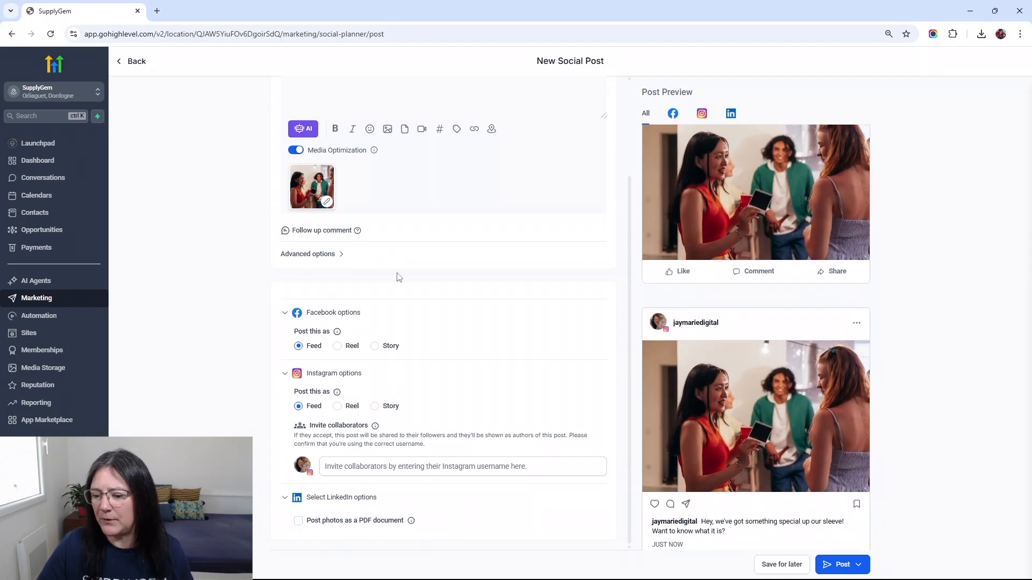
{"action": "scroll", "coordinate": [838, 376], "scroll_direction": "down", "scroll_amount": 3}
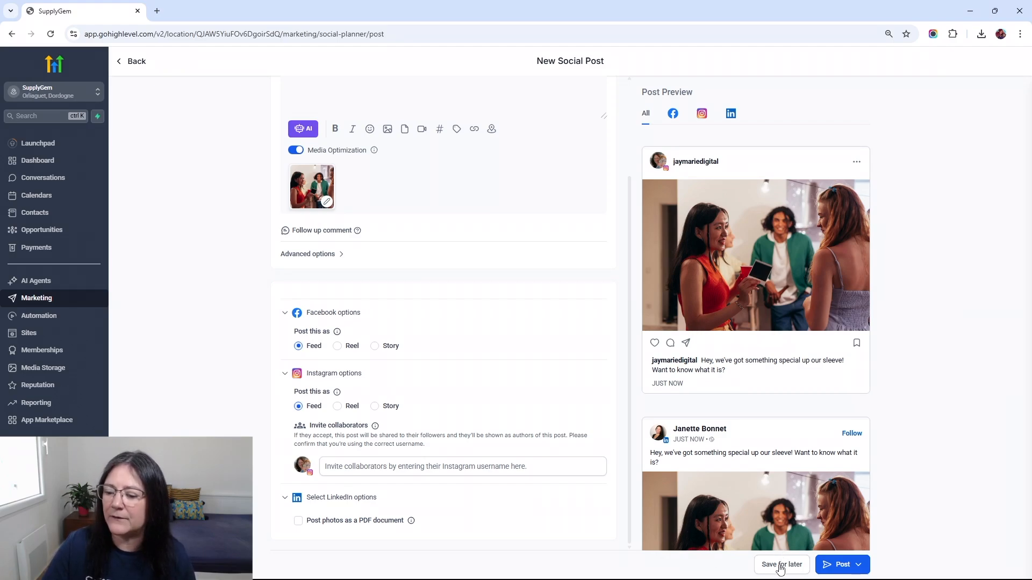
{"action": "left_click", "coordinate": [860, 568]}
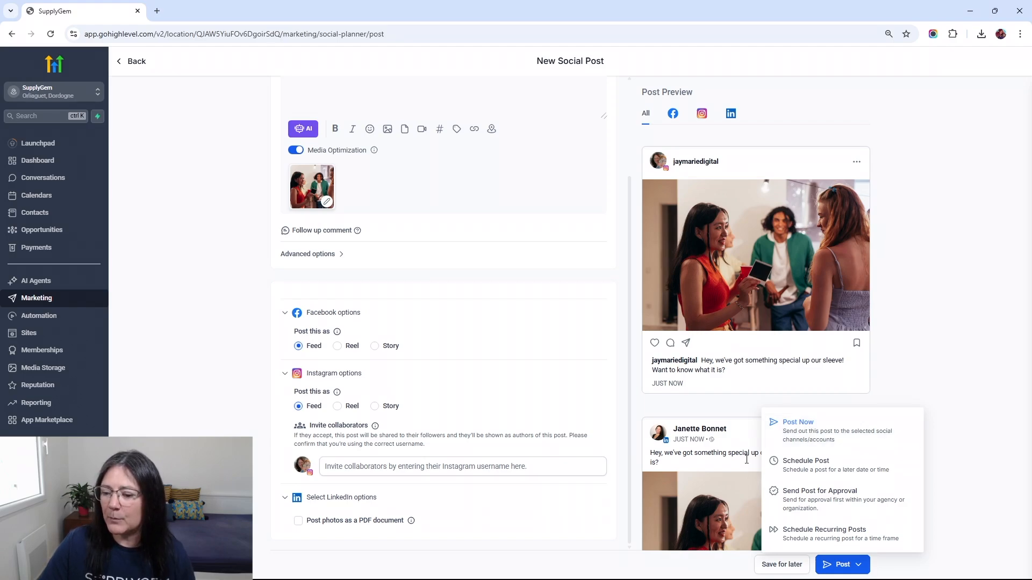
{"action": "left_click", "coordinate": [817, 500]}
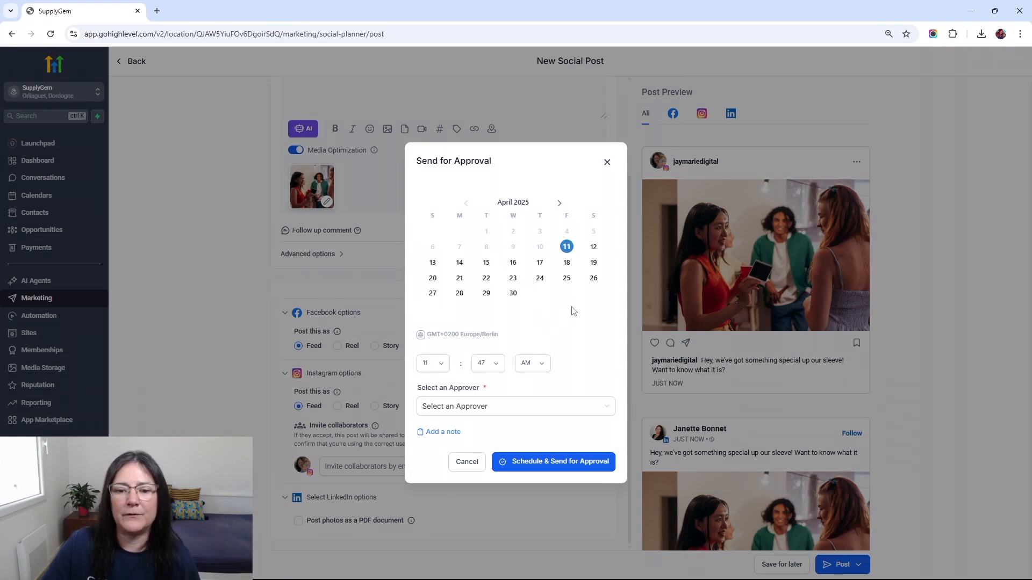
{"action": "left_click", "coordinate": [486, 278]}
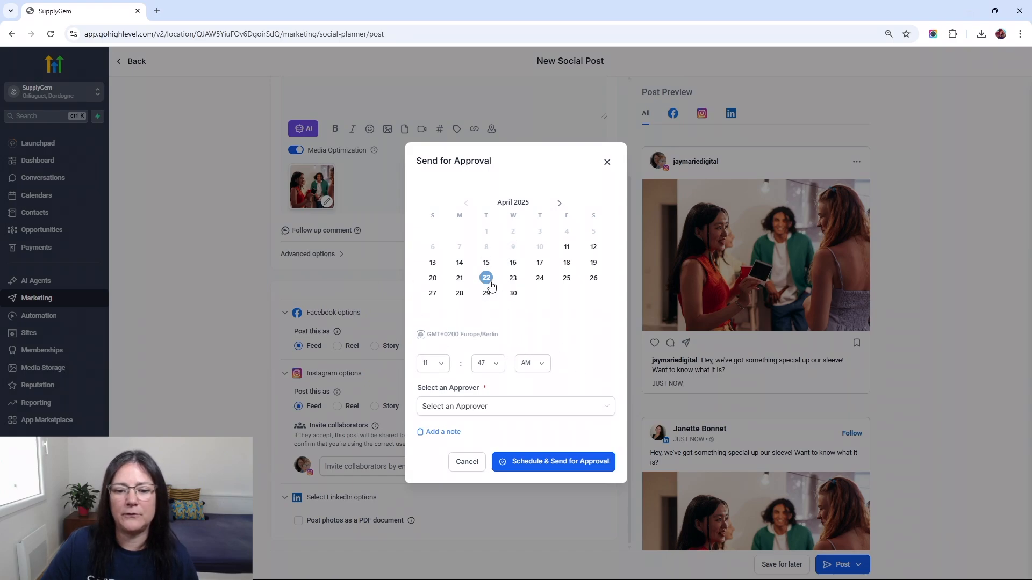
{"action": "left_click", "coordinate": [500, 409]}
{"action": "left_click", "coordinate": [445, 450]}
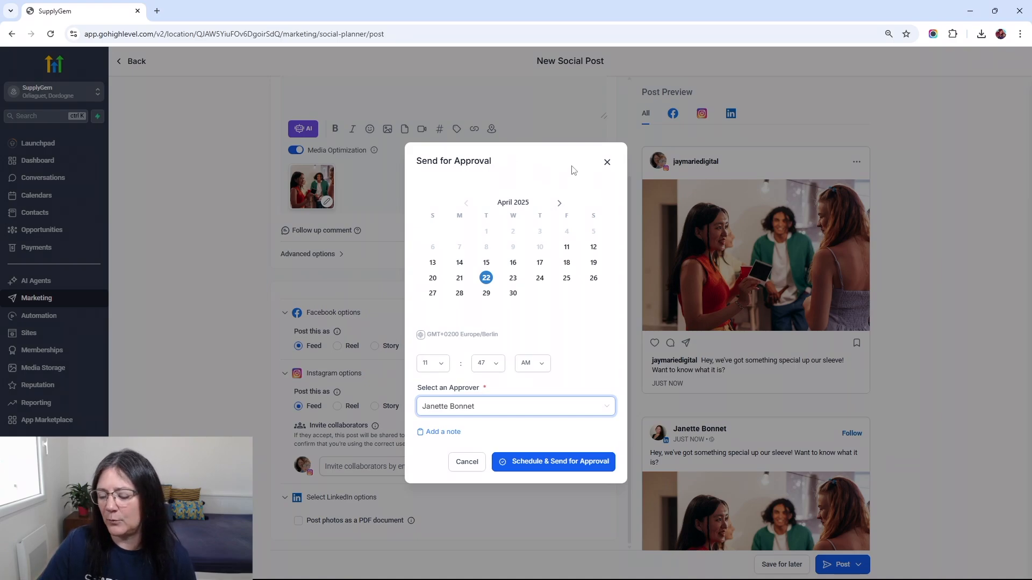
{"action": "left_click", "coordinate": [606, 162]}
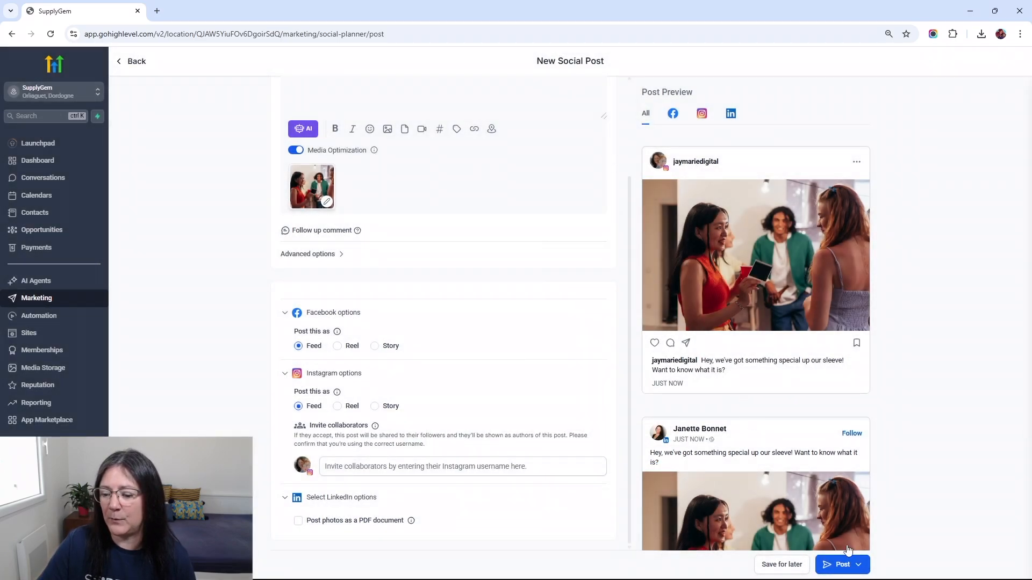
- Examine the repeat interval, date range and post time options for scheduling a recurring post, and close them without scheduling
{"action": "left_click", "coordinate": [844, 571]}
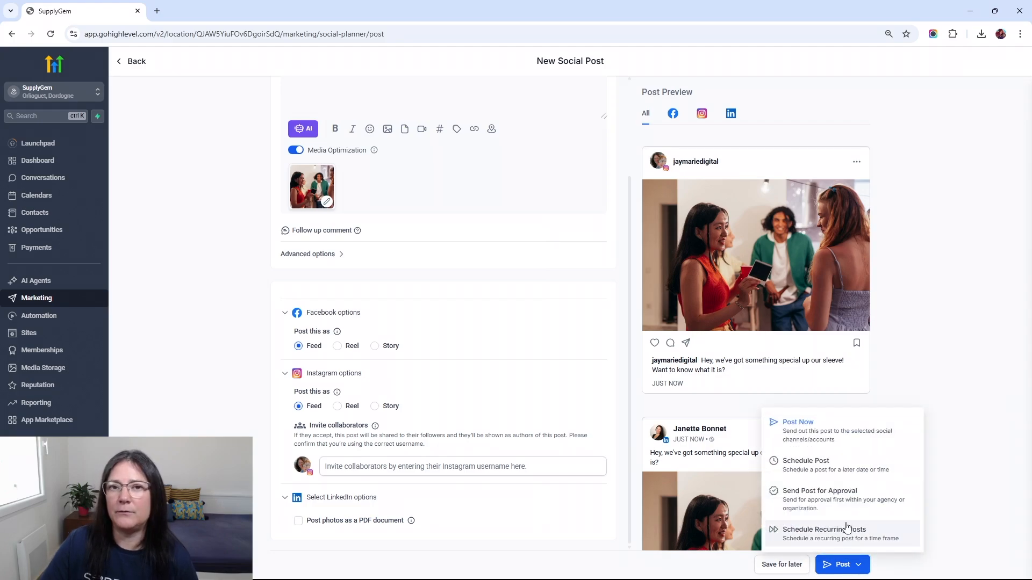
{"action": "left_click", "coordinate": [840, 540]}
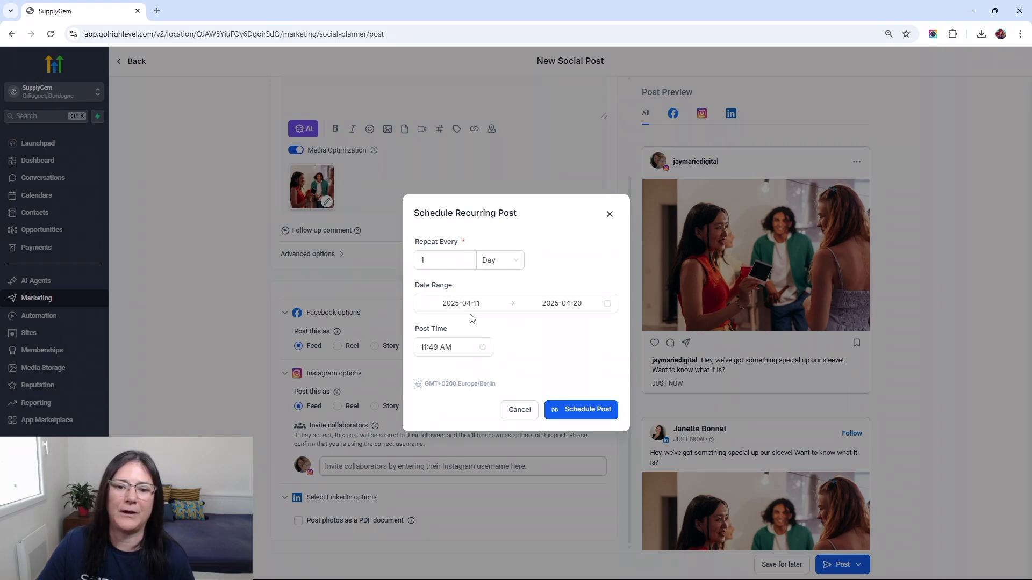
{"action": "left_click", "coordinate": [480, 264]}
{"action": "left_click", "coordinate": [577, 263]}
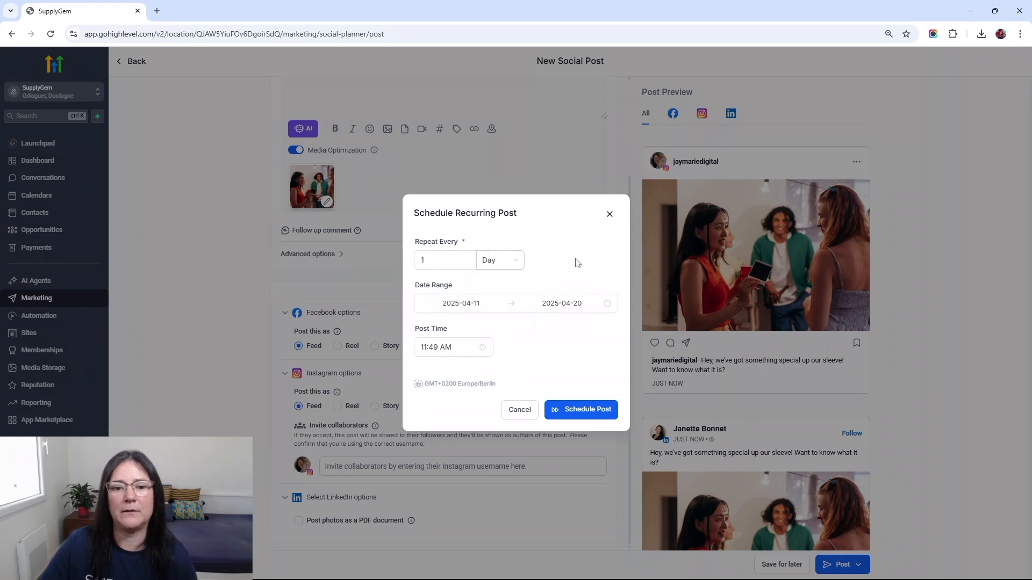
{"action": "left_click", "coordinate": [431, 259]}
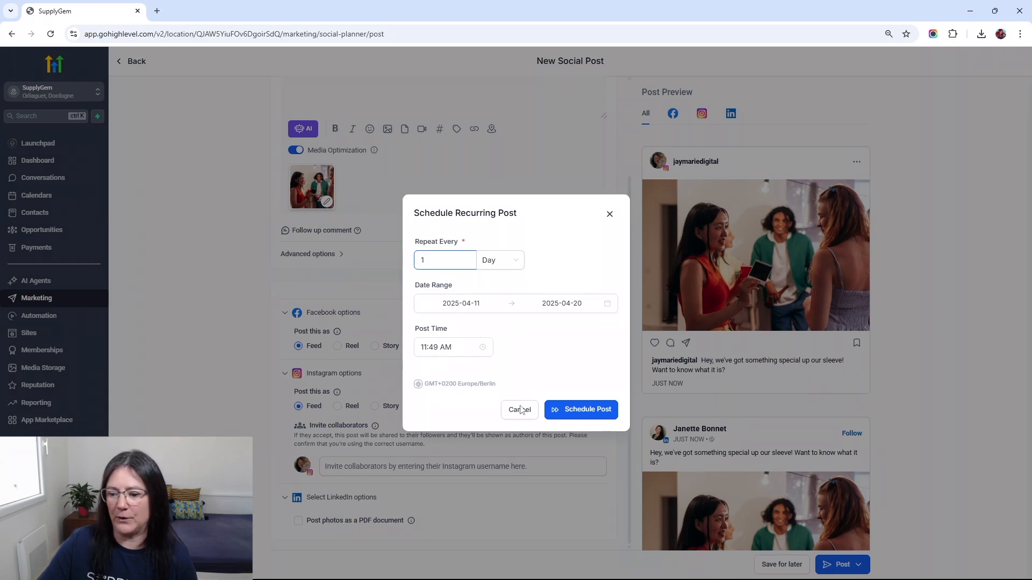
{"action": "left_click", "coordinate": [609, 214]}
- Schedule the post for April 13, 2025 at 09:00 AM
{"action": "left_click", "coordinate": [841, 565]}
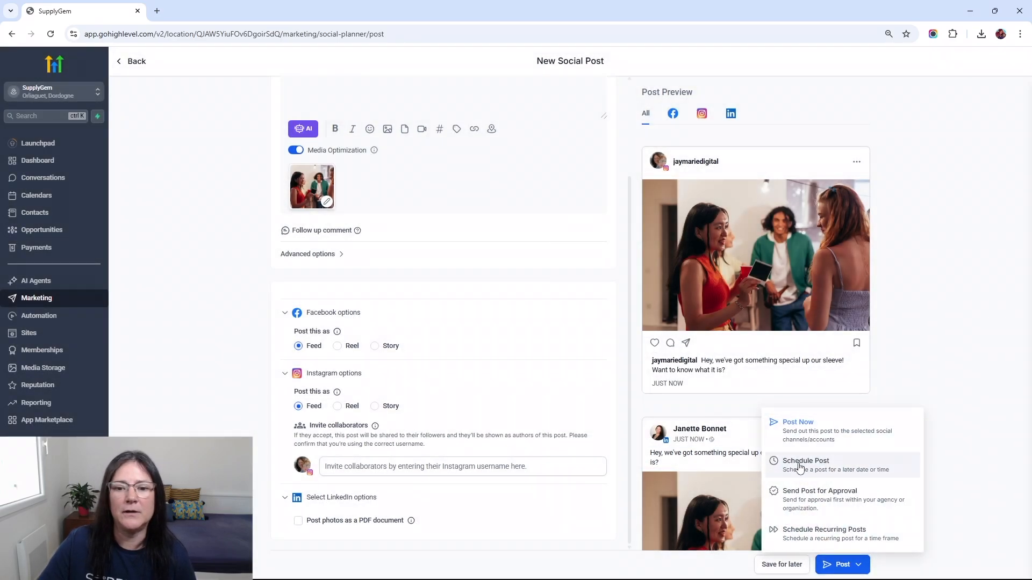
{"action": "left_click", "coordinate": [817, 465]}
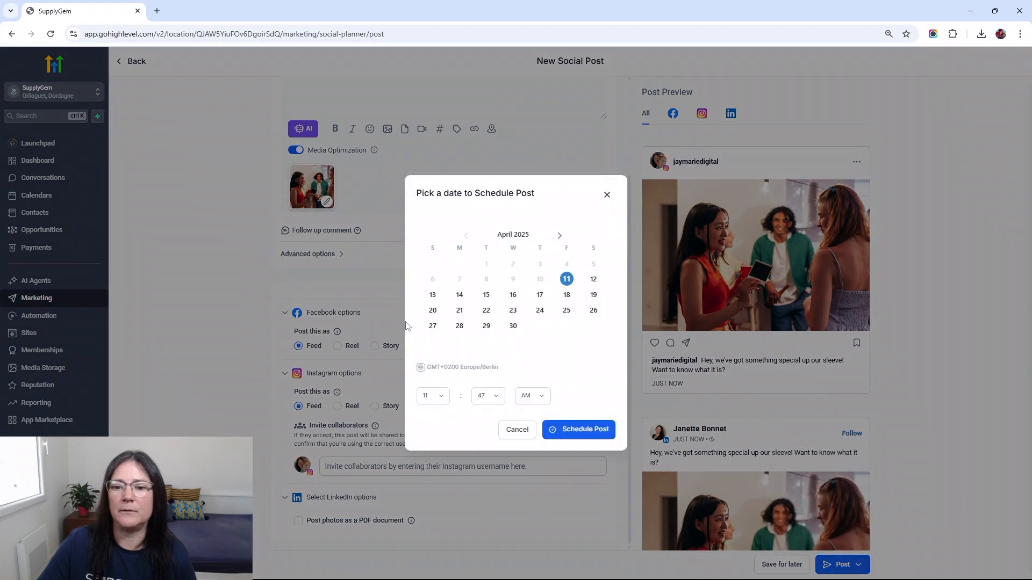
{"action": "left_click", "coordinate": [430, 296]}
{"action": "left_click", "coordinate": [430, 397]}
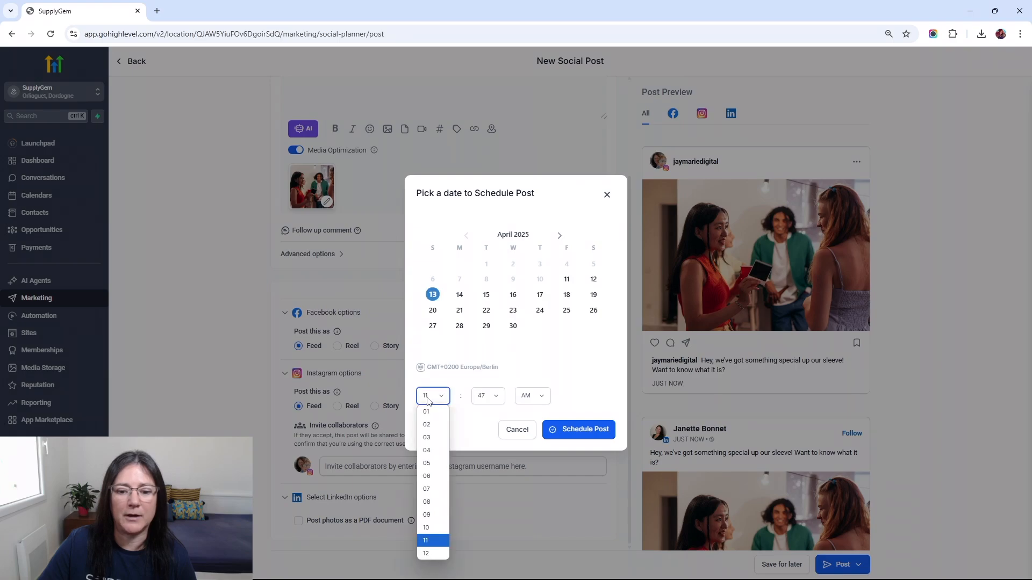
{"action": "left_click", "coordinate": [444, 515]}
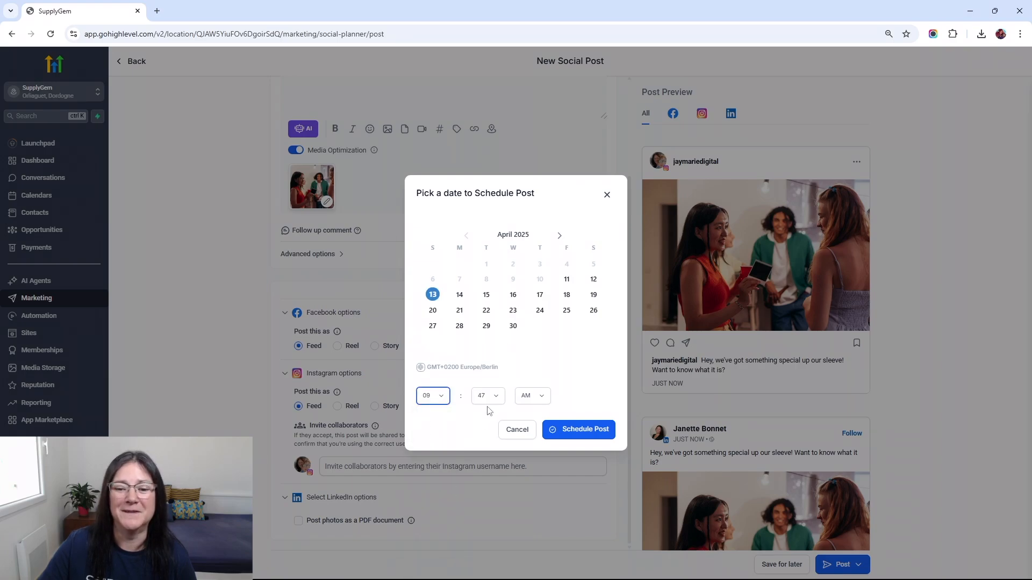
{"action": "left_click", "coordinate": [488, 398]}
{"action": "scroll", "coordinate": [489, 215], "scroll_direction": "up", "scroll_amount": 10}
{"action": "left_click", "coordinate": [495, 134]}
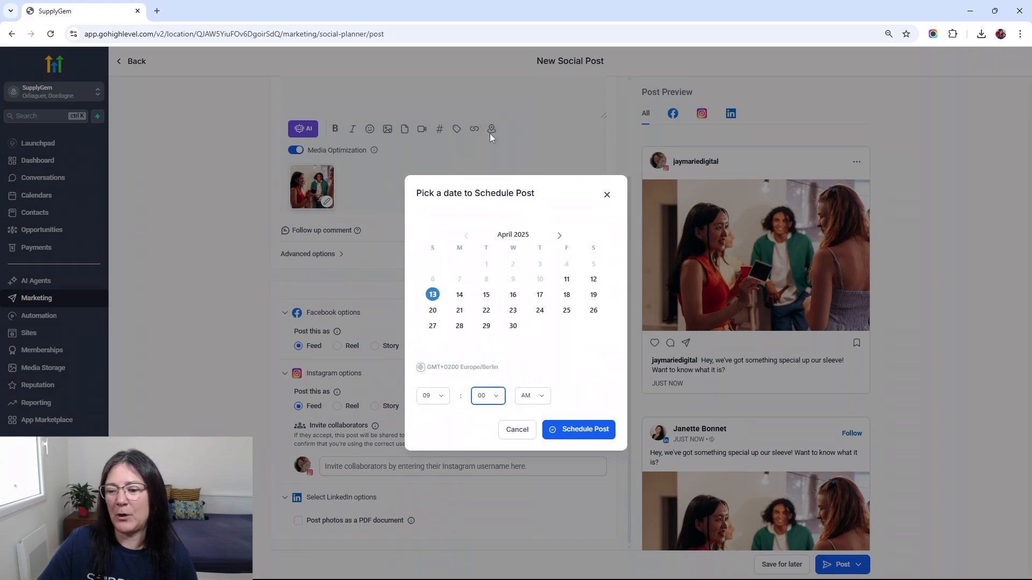
{"action": "left_click", "coordinate": [583, 429]}
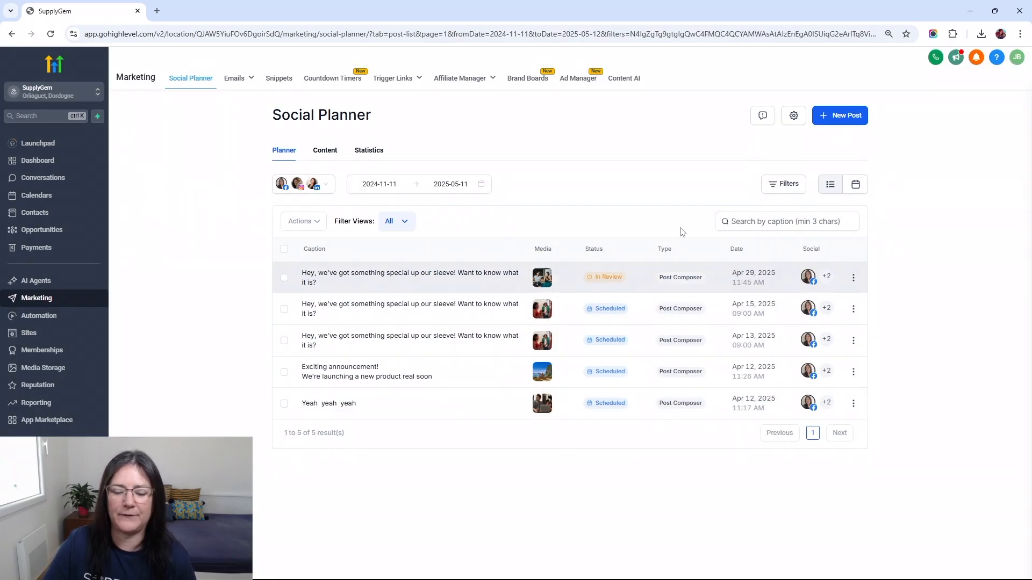
- Check the actions available for the April 29 post in the planner's post list
{"action": "left_click", "coordinate": [854, 283]}
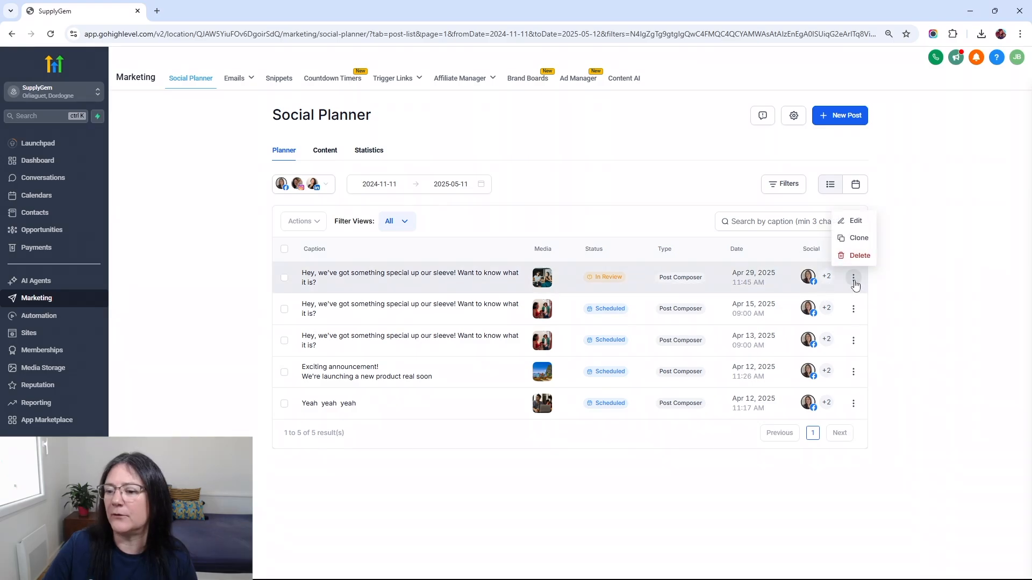
{"action": "left_click", "coordinate": [854, 283]}
{"action": "left_click", "coordinate": [853, 280]}
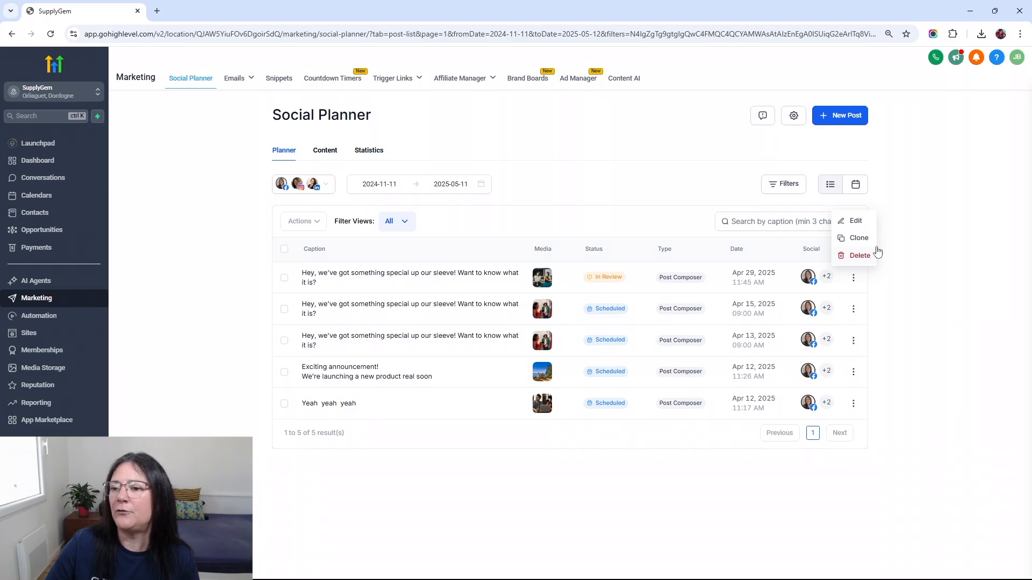
- Examine the April 2025 posts in the planner's calendar view, including all April 12 posts, and return to the list view
{"action": "left_click", "coordinate": [853, 194]}
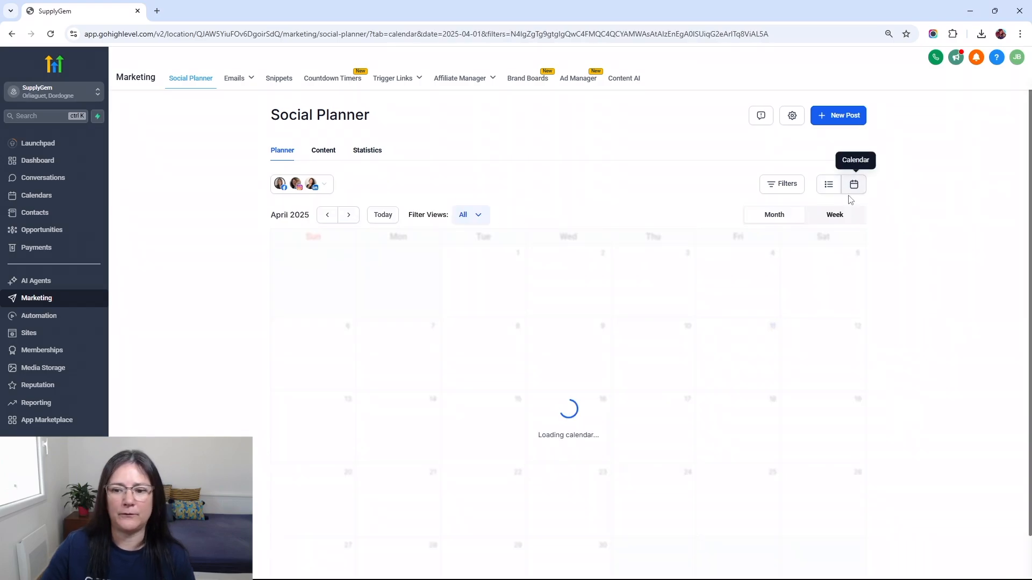
{"action": "scroll", "coordinate": [662, 385], "scroll_direction": "down", "scroll_amount": 5}
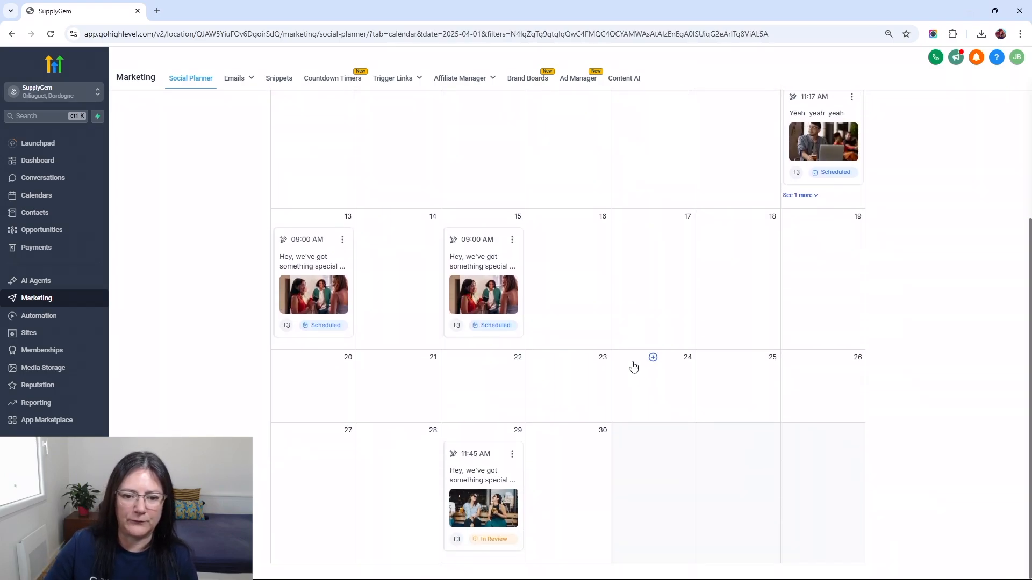
{"action": "scroll", "coordinate": [730, 406], "scroll_direction": "up", "scroll_amount": 3}
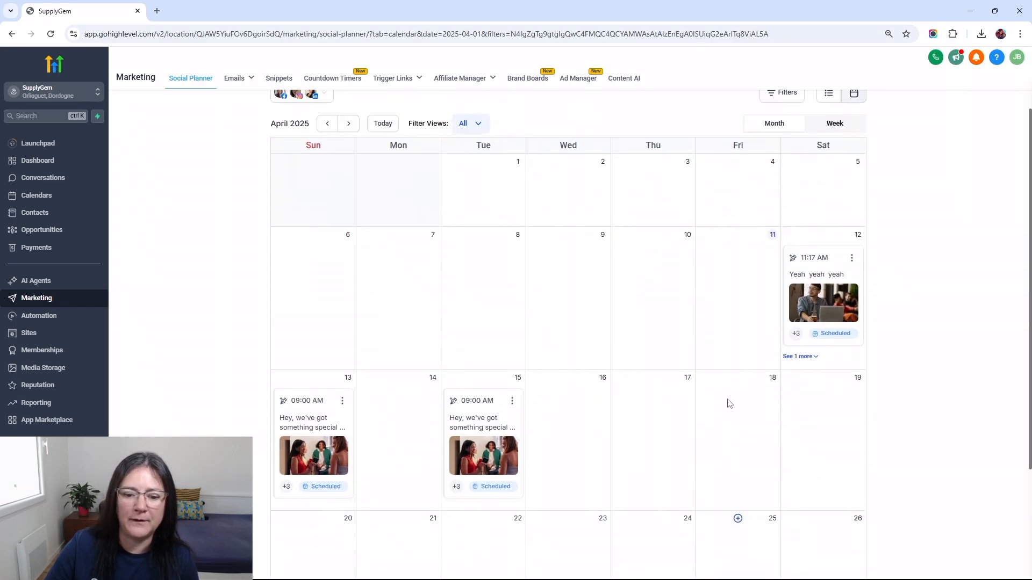
{"action": "scroll", "coordinate": [730, 404], "scroll_direction": "down", "scroll_amount": 3}
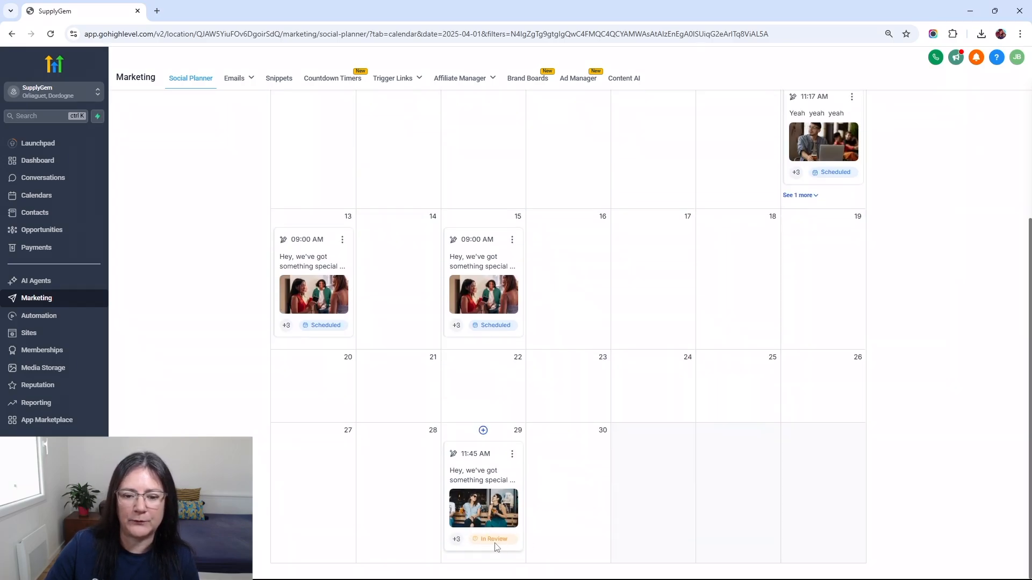
{"action": "scroll", "coordinate": [787, 395], "scroll_direction": "up", "scroll_amount": 3}
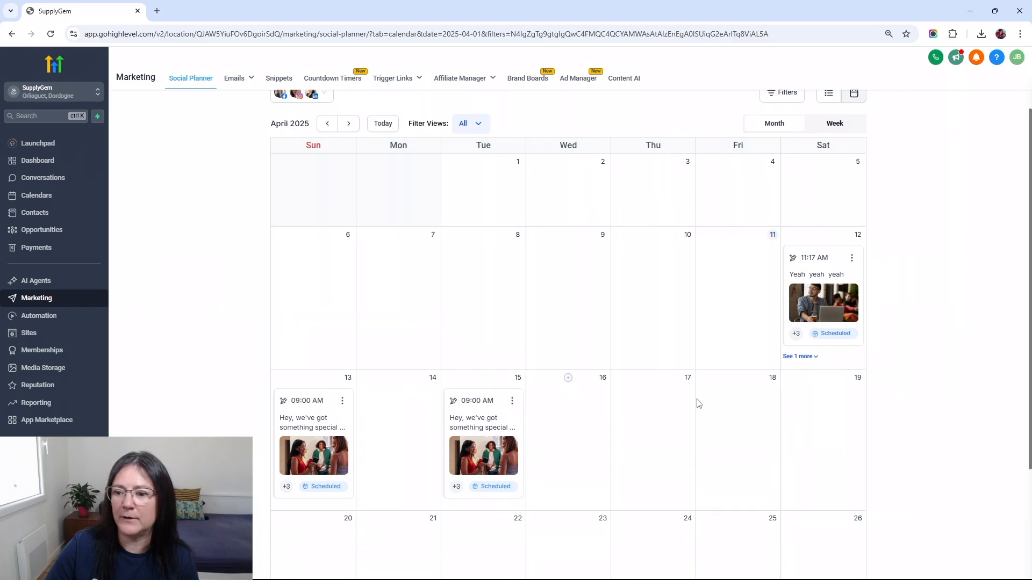
{"action": "left_click", "coordinate": [800, 357]}
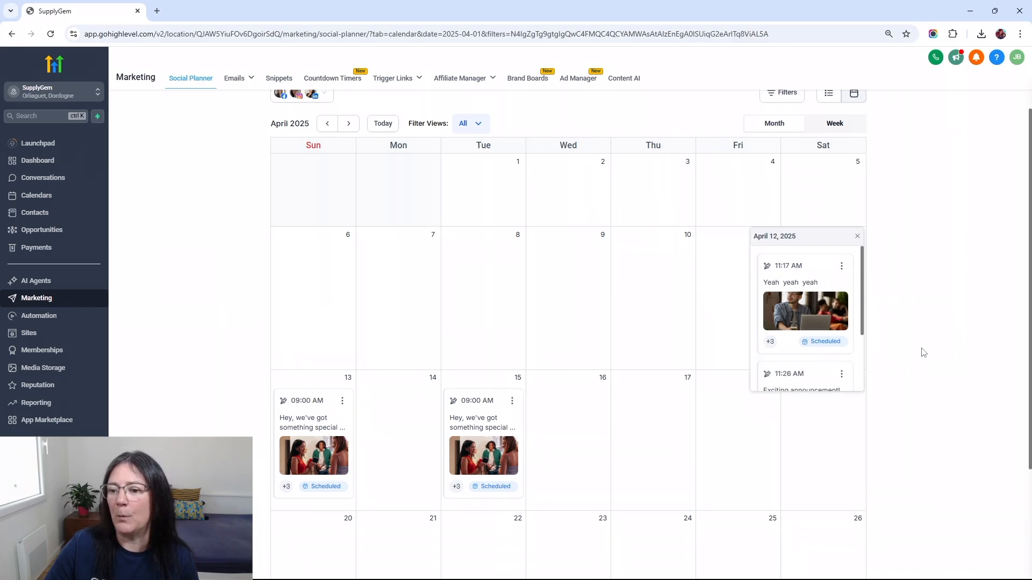
{"action": "scroll", "coordinate": [813, 286], "scroll_direction": "down", "scroll_amount": 2}
{"action": "scroll", "coordinate": [813, 286], "scroll_direction": "up", "scroll_amount": 1}
{"action": "scroll", "coordinate": [813, 286], "scroll_direction": "down", "scroll_amount": 1}
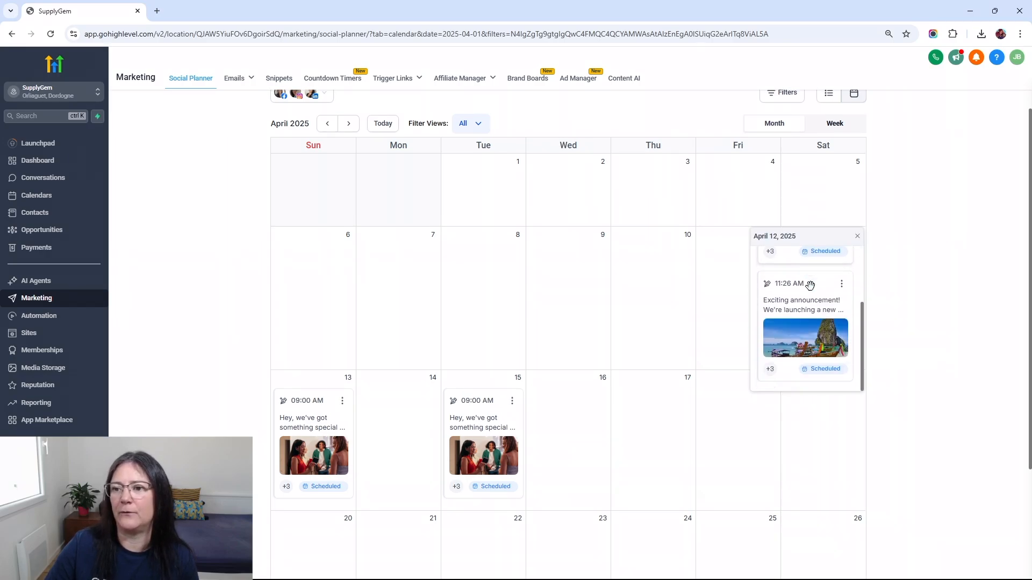
{"action": "left_click", "coordinate": [935, 254]}
{"action": "scroll", "coordinate": [892, 311], "scroll_direction": "up", "scroll_amount": 2}
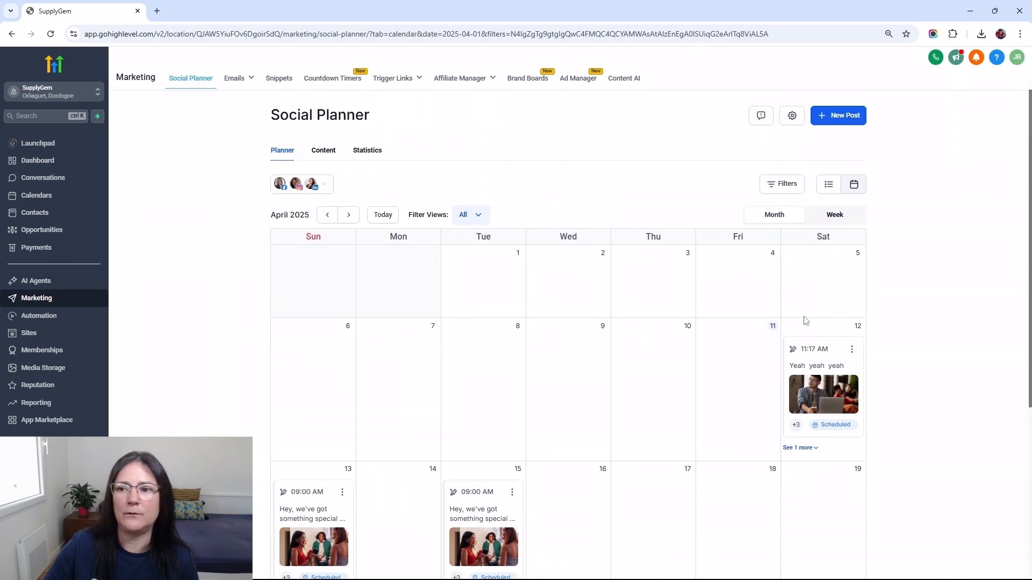
{"action": "left_click", "coordinate": [828, 184]}
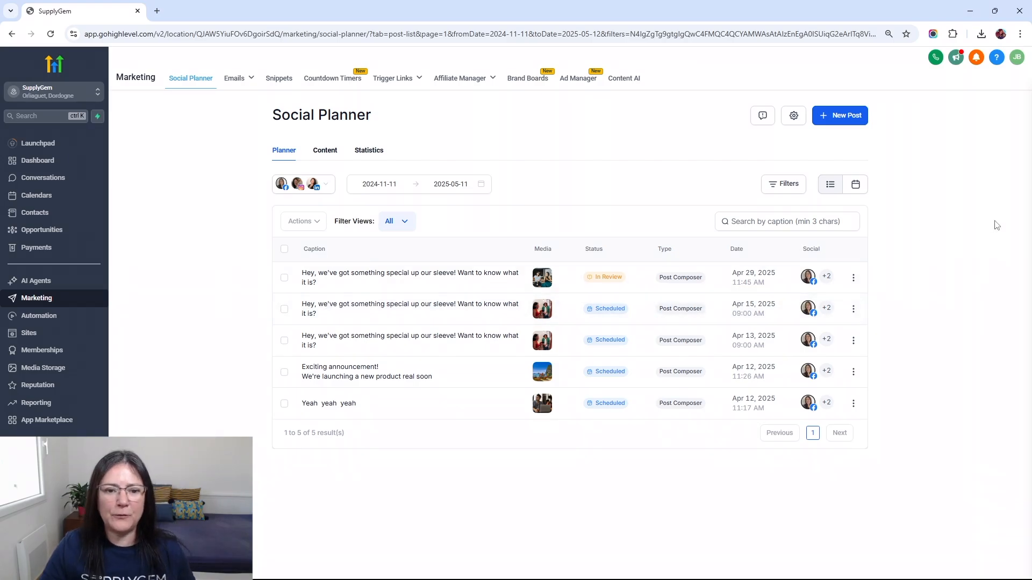
- Examine the planner's CSV, Approval and RSS content sections and the new RSS post form, and close the form without creating a post
{"action": "left_click", "coordinate": [330, 153]}
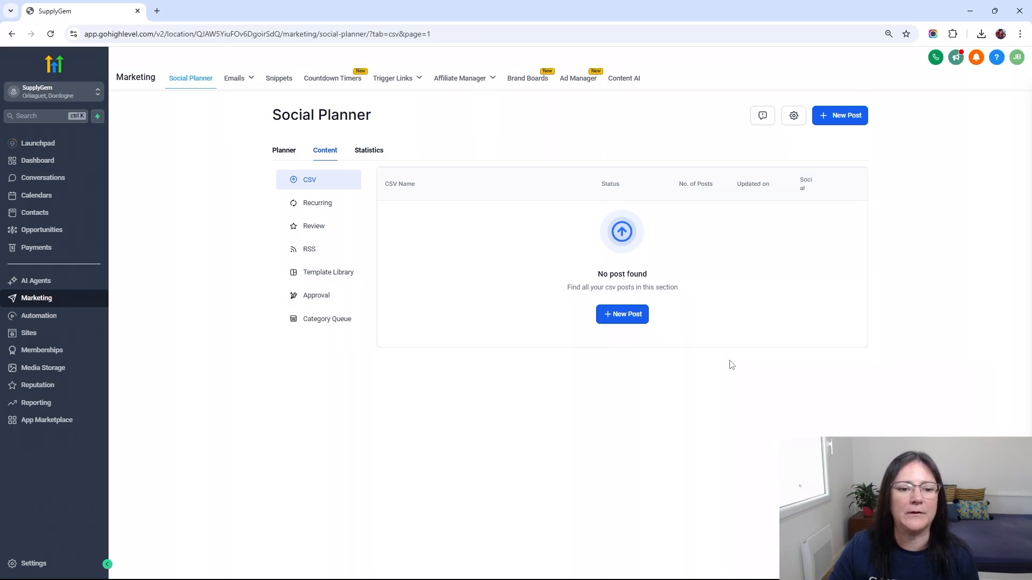
{"action": "left_click", "coordinate": [315, 296]}
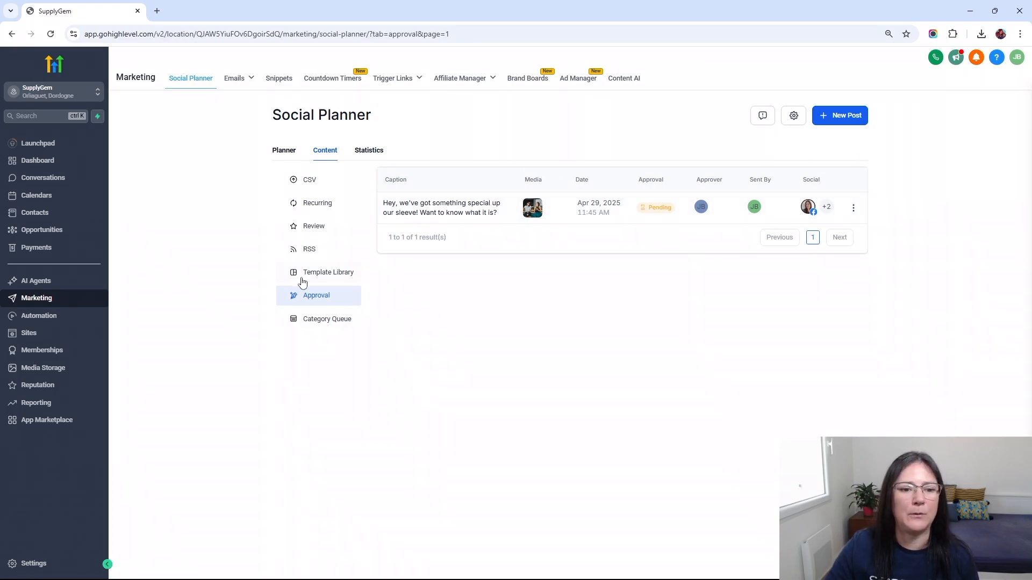
{"action": "left_click", "coordinate": [310, 249]}
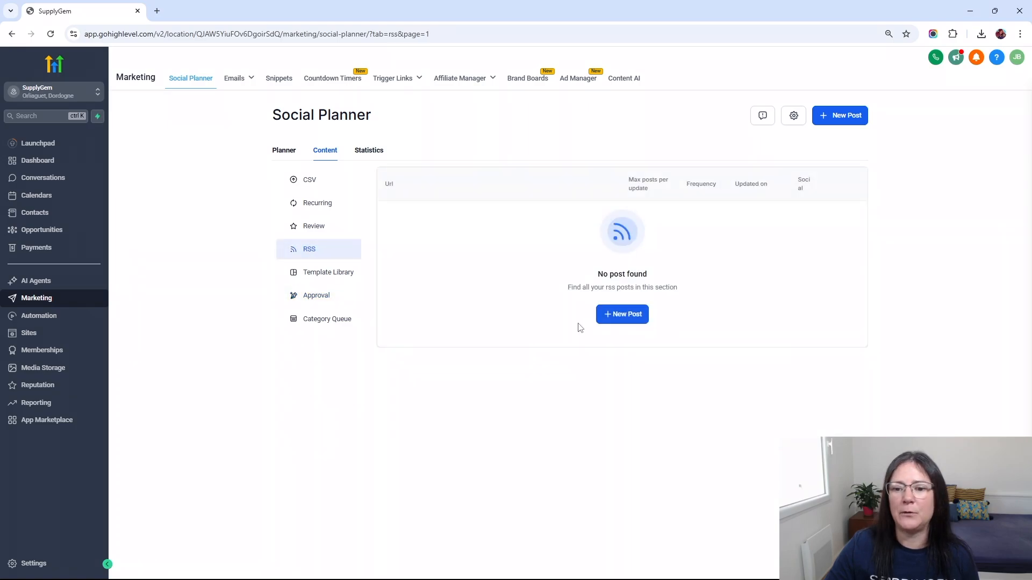
{"action": "left_click", "coordinate": [621, 315]}
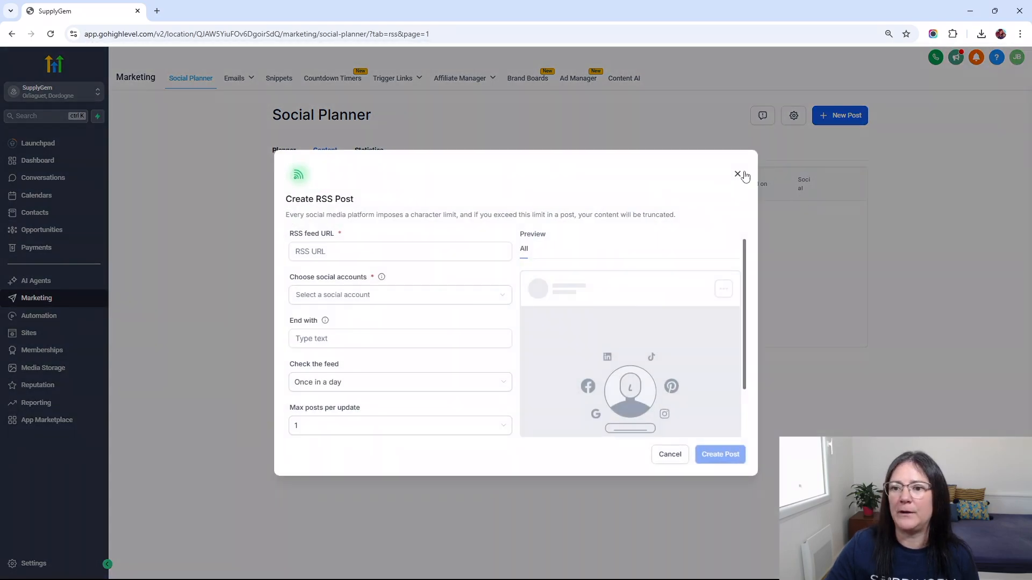
{"action": "left_click", "coordinate": [737, 174]}
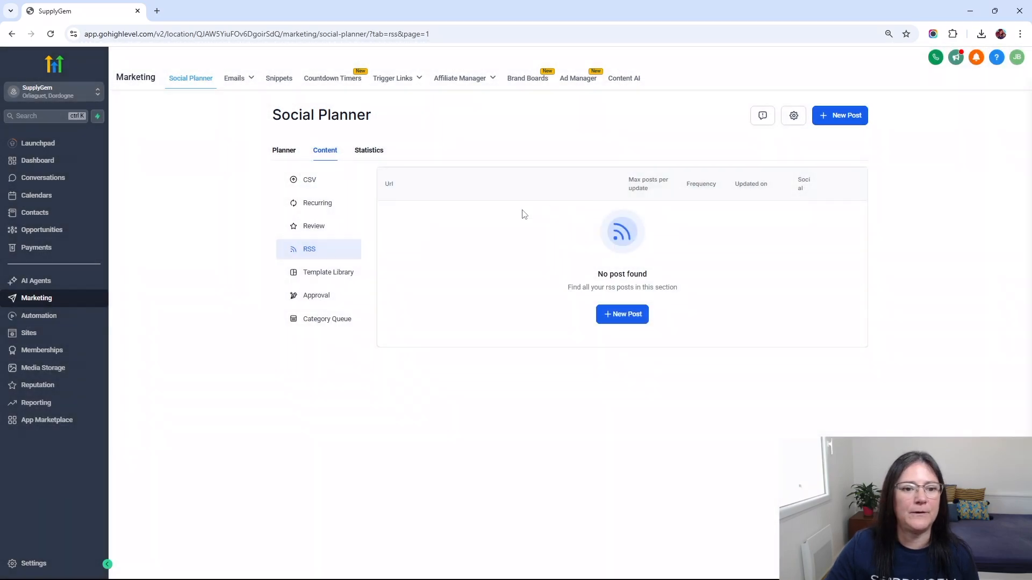
- Examine the Review content section, the review source options in its new post form, and the Recurring and Category Queue sections
{"action": "left_click", "coordinate": [323, 229]}
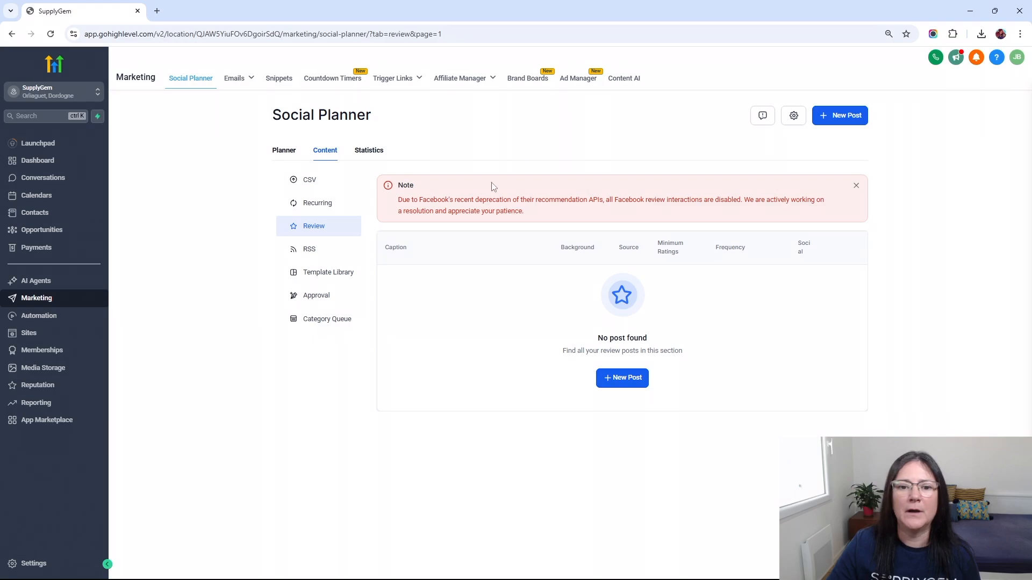
{"action": "left_click", "coordinate": [629, 385]}
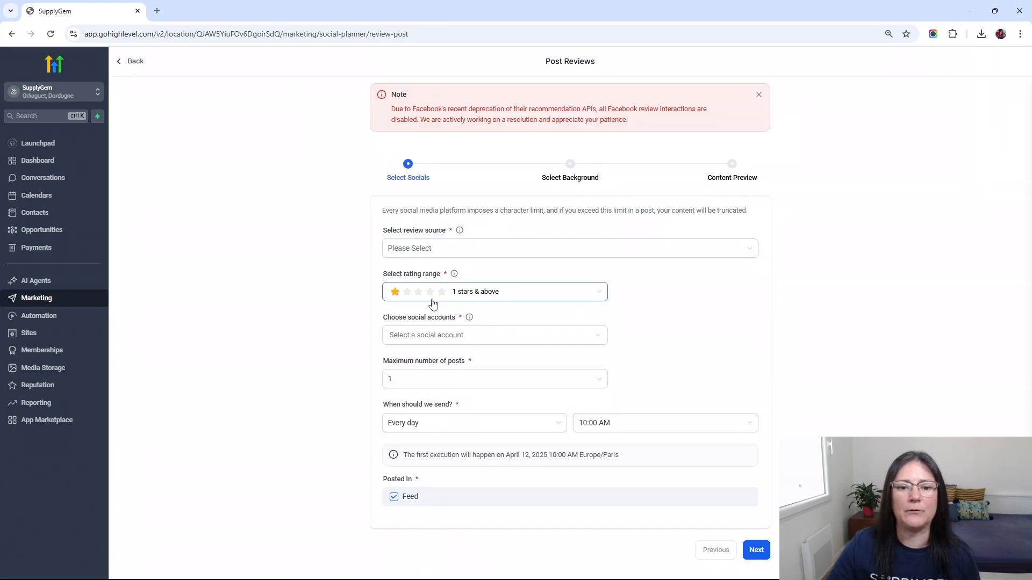
{"action": "left_click", "coordinate": [467, 248]}
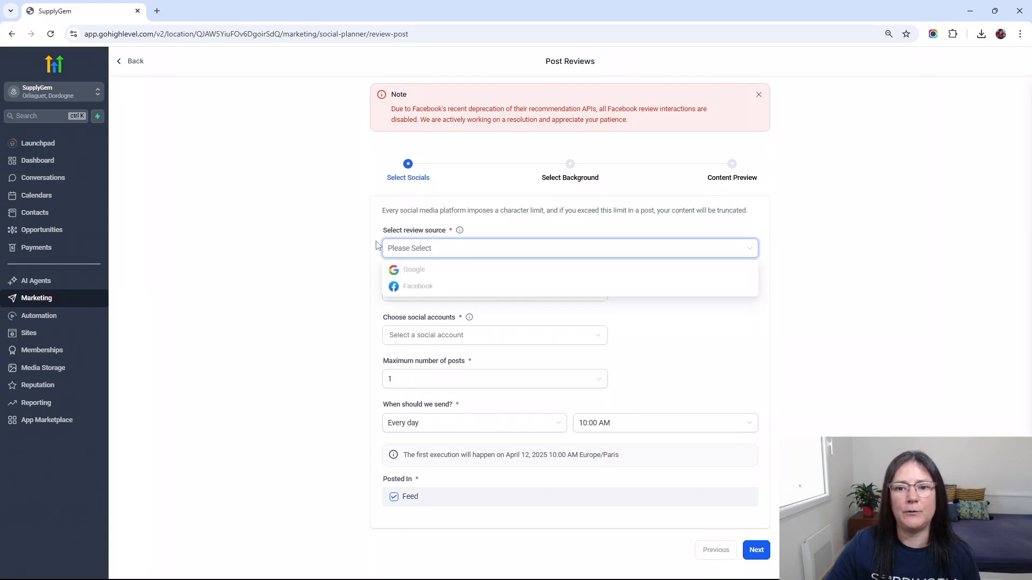
{"action": "left_click", "coordinate": [320, 268]}
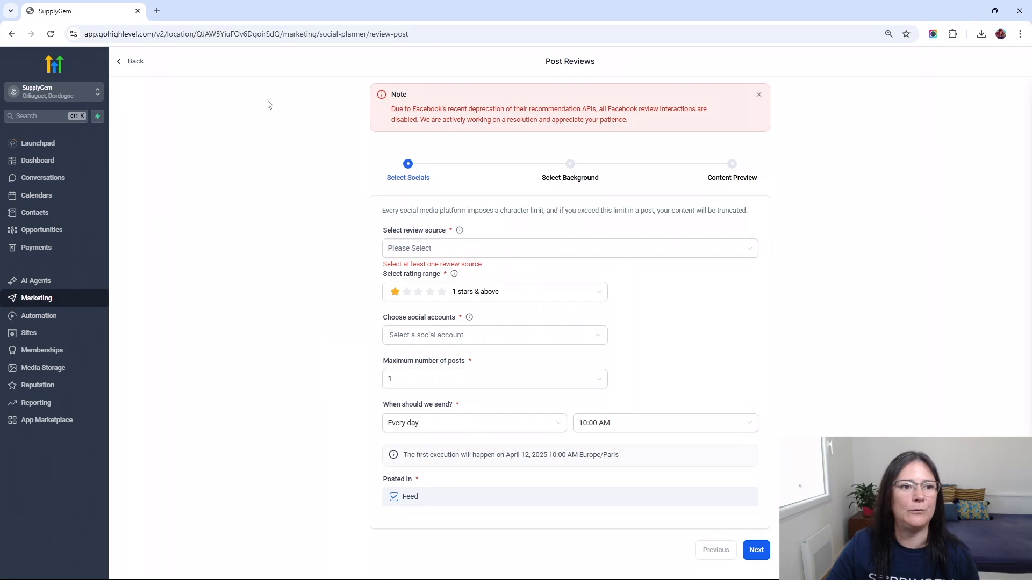
{"action": "left_click", "coordinate": [124, 61]}
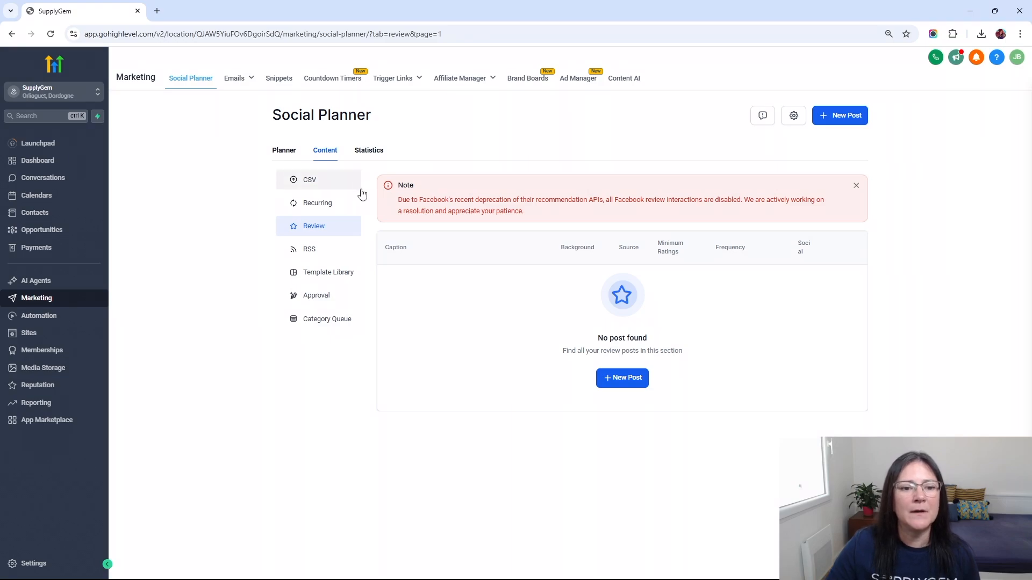
{"action": "left_click", "coordinate": [301, 207]}
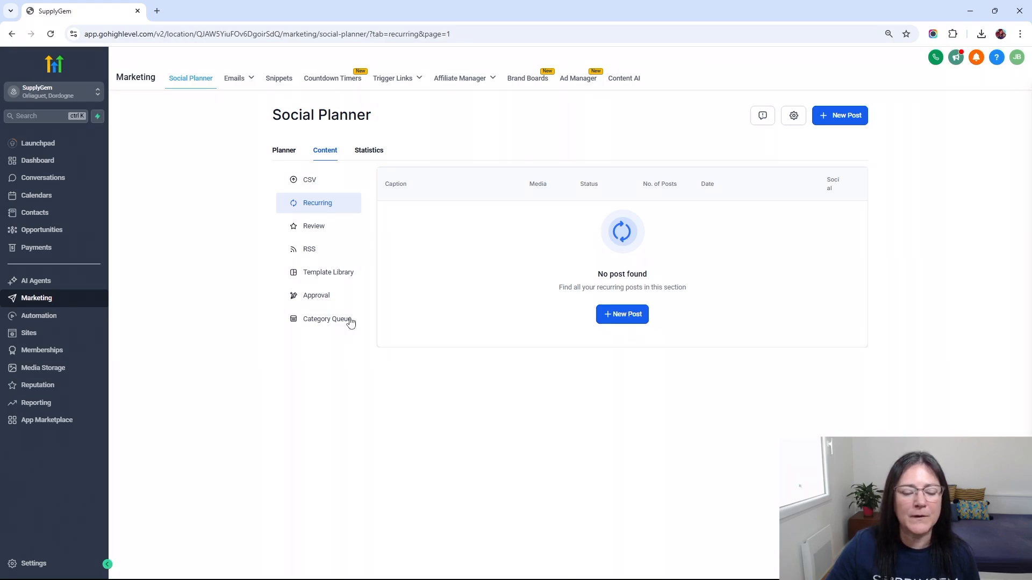
{"action": "left_click", "coordinate": [307, 321]}
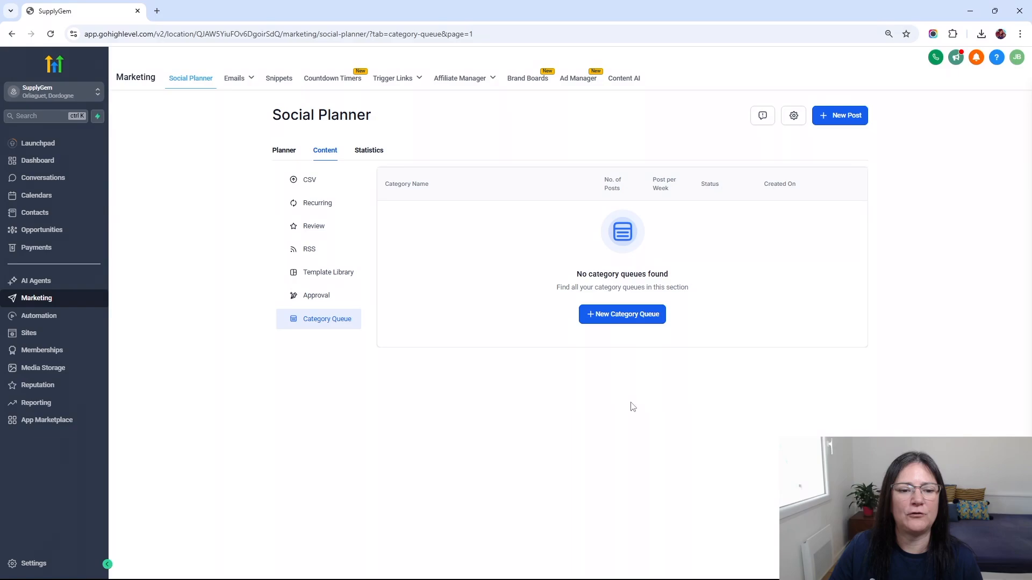
- Browse the Template Library's social post templates, preview the Fitness 1080×1080 set and import it into the planner
{"action": "left_click", "coordinate": [333, 272]}
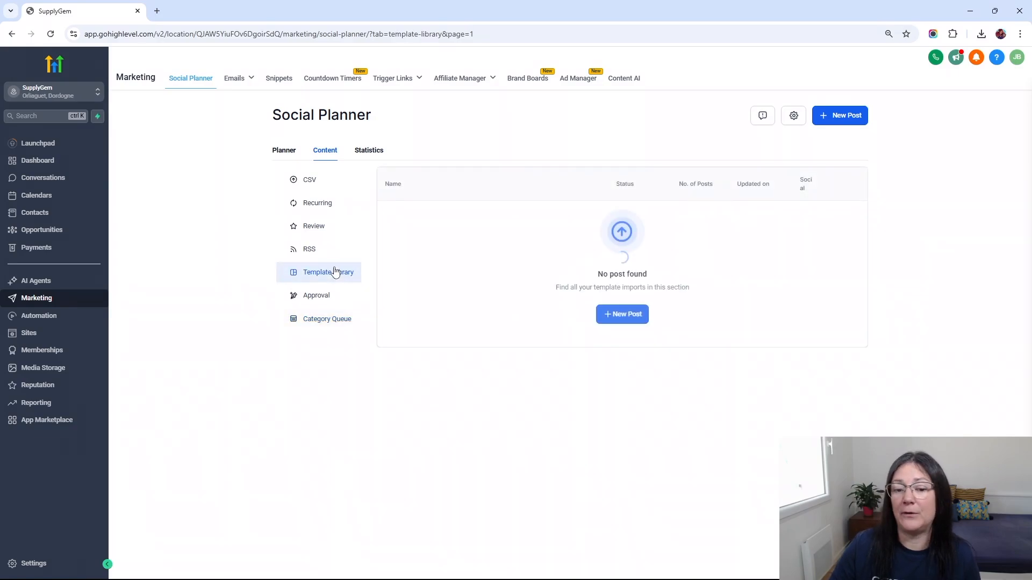
{"action": "left_click", "coordinate": [604, 321]}
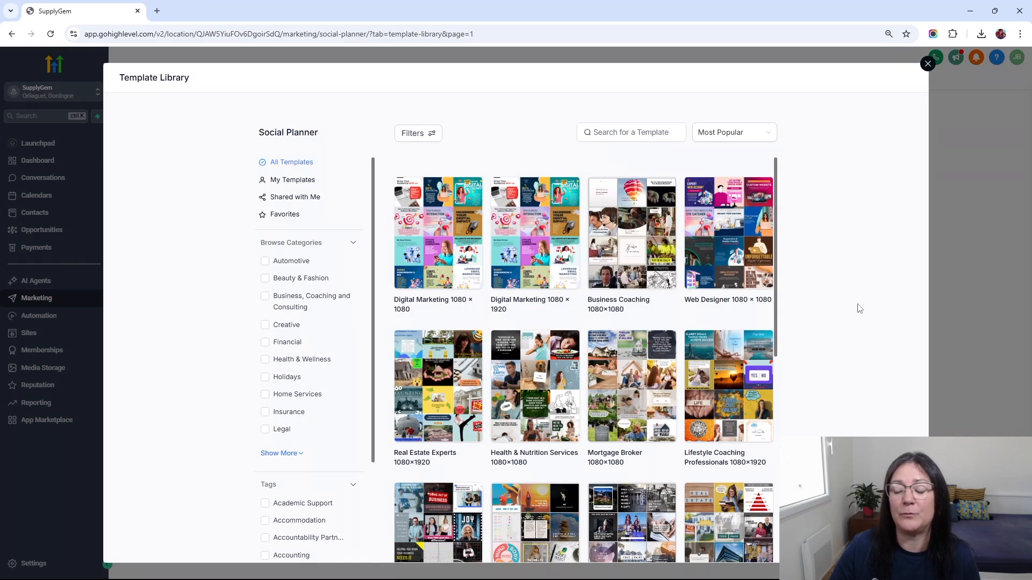
{"action": "scroll", "coordinate": [543, 269], "scroll_direction": "down", "scroll_amount": 6}
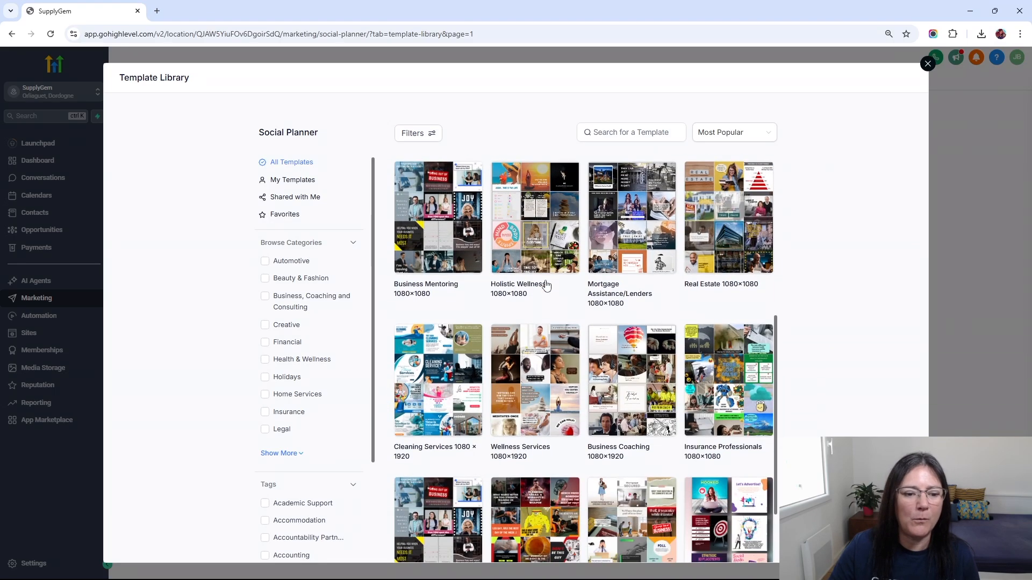
{"action": "scroll", "coordinate": [537, 258], "scroll_direction": "down", "scroll_amount": 2}
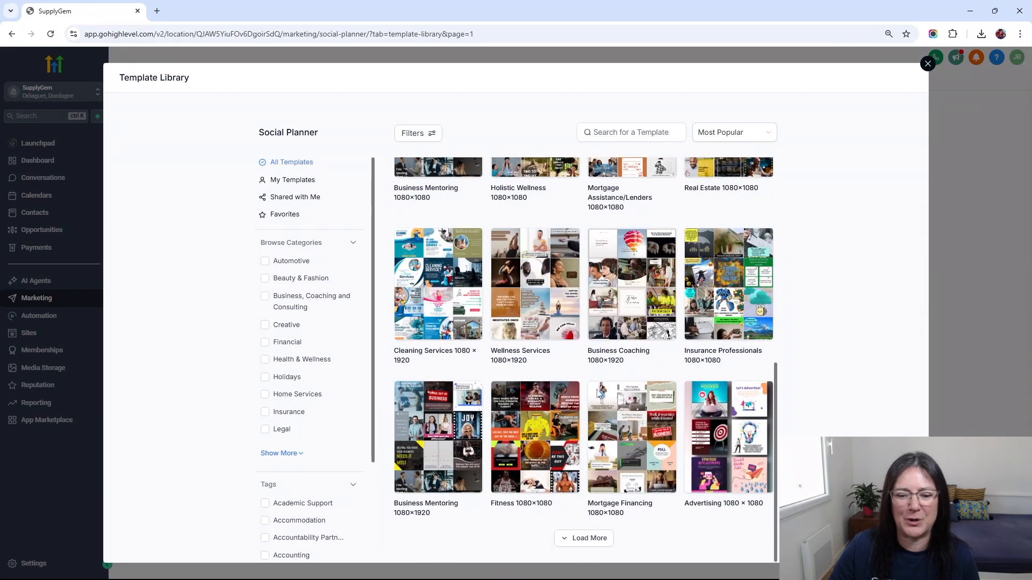
{"action": "left_click", "coordinate": [539, 457]}
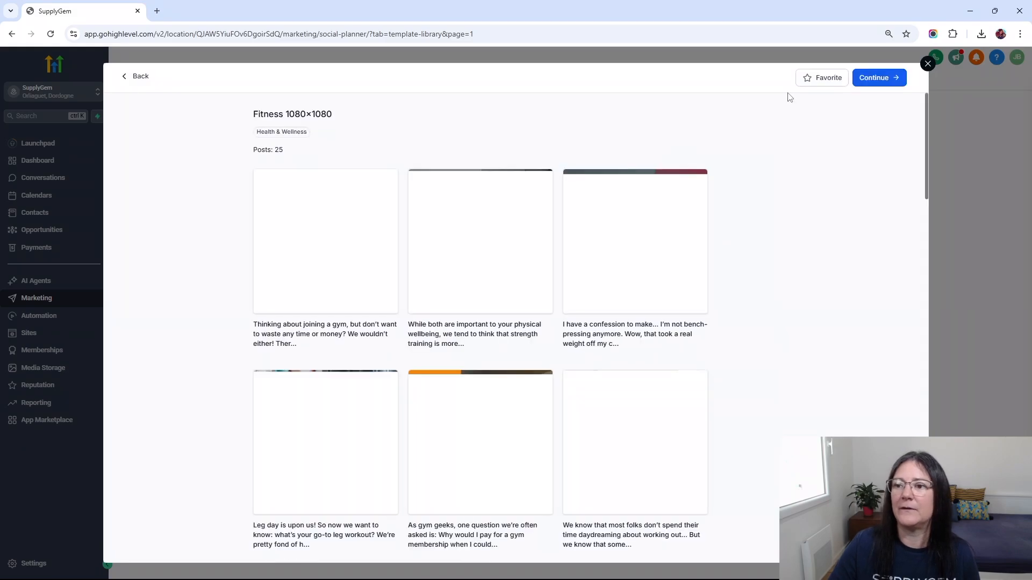
{"action": "scroll", "coordinate": [557, 161], "scroll_direction": "down", "scroll_amount": 12}
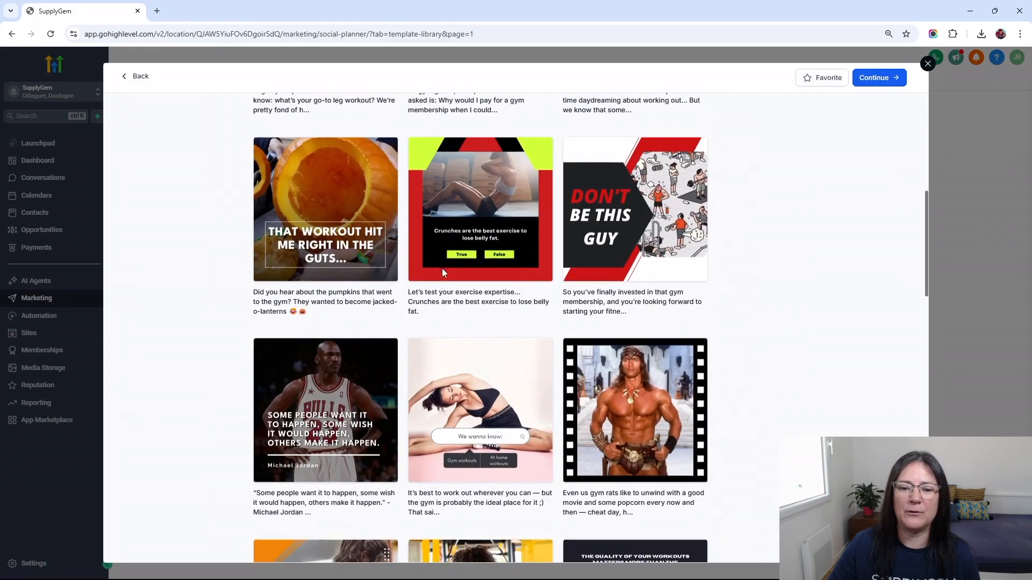
{"action": "scroll", "coordinate": [866, 276], "scroll_direction": "down", "scroll_amount": 10}
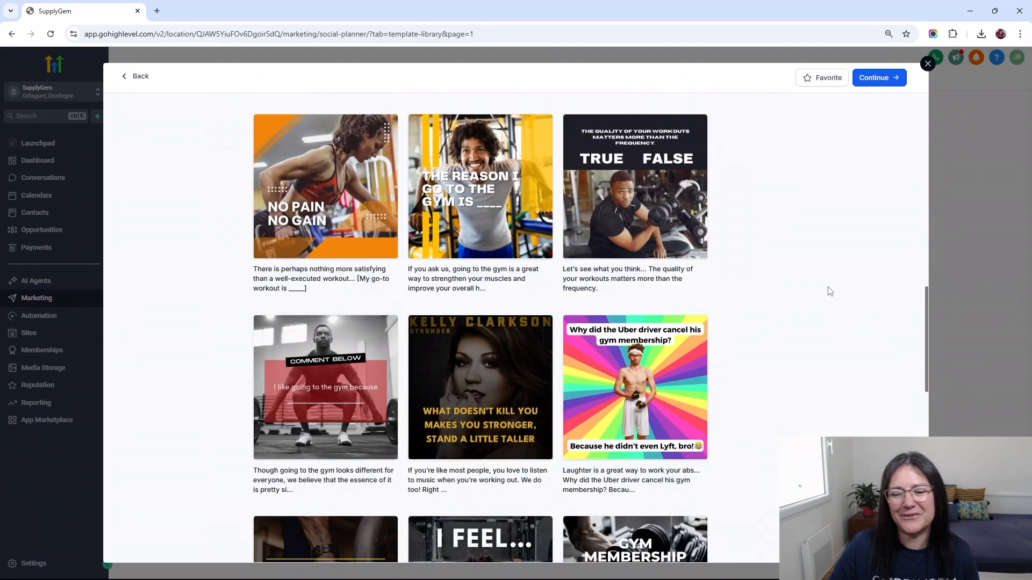
{"action": "scroll", "coordinate": [782, 303], "scroll_direction": "up", "scroll_amount": 5}
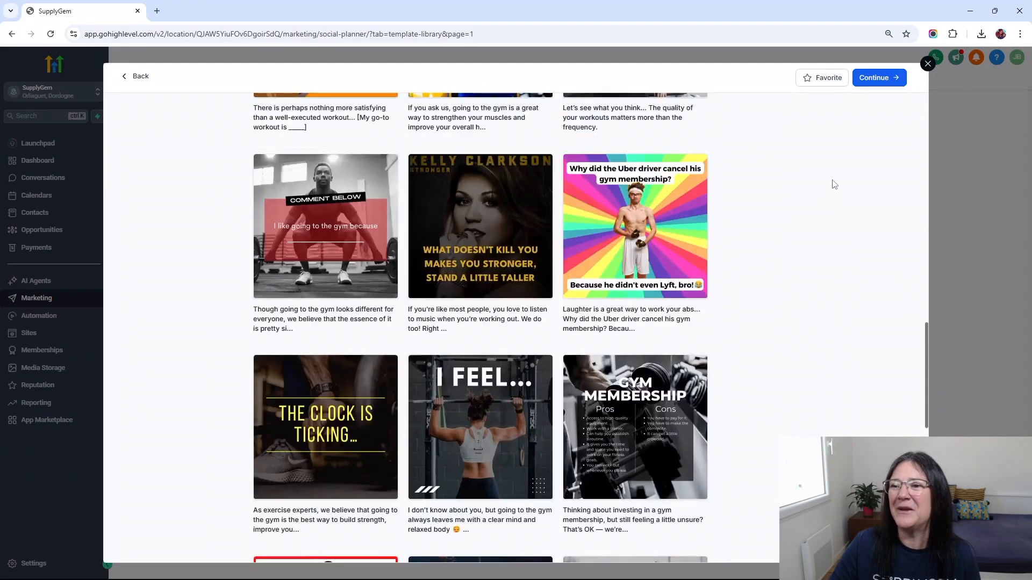
{"action": "left_click", "coordinate": [869, 78]}
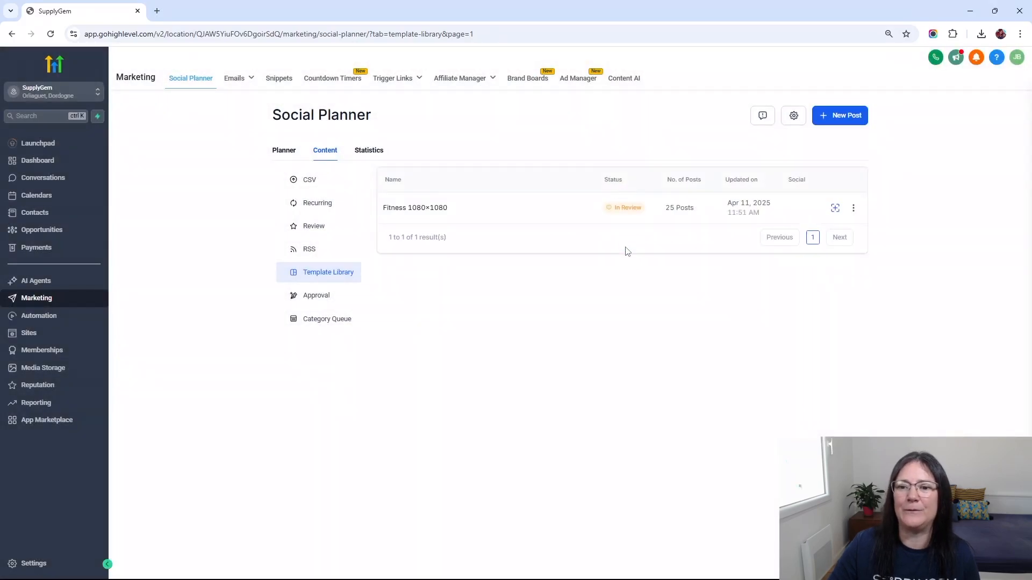
- Examine the scheduling options for the imported Fitness 1080×1080 posts and close the dialog without scheduling anything
{"action": "left_click", "coordinate": [835, 208]}
{"action": "left_click", "coordinate": [436, 269]}
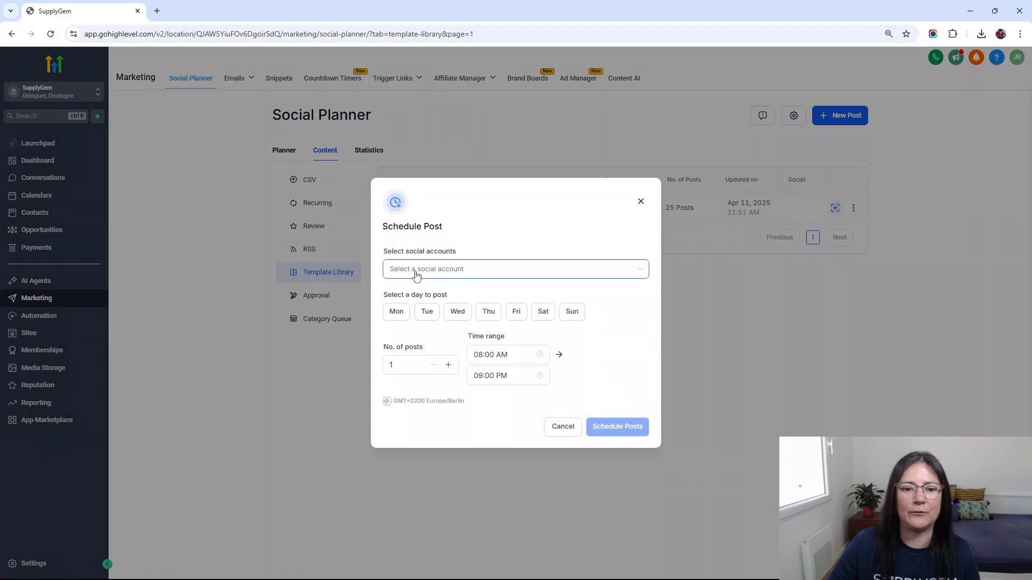
{"action": "left_click", "coordinate": [629, 332]}
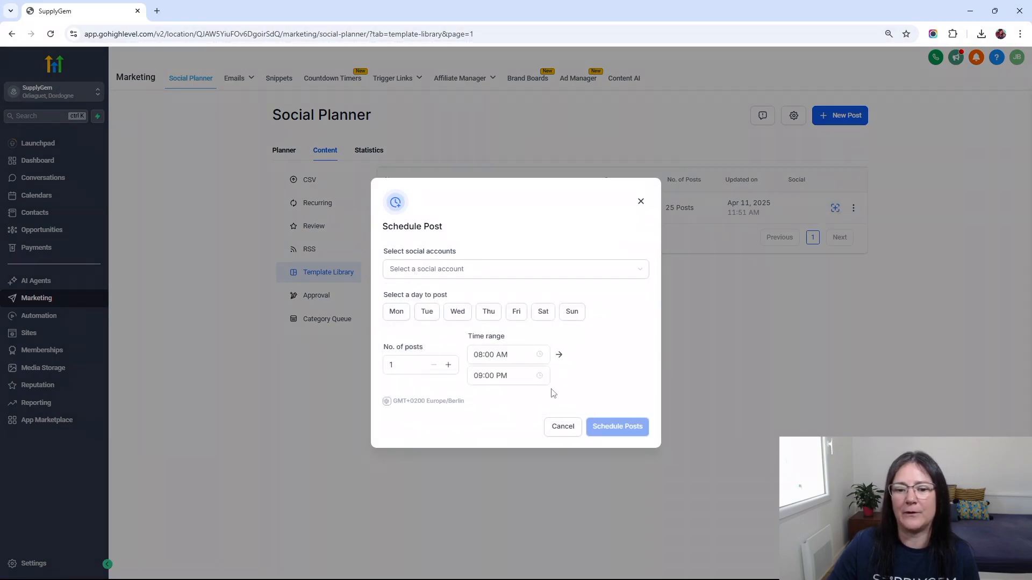
{"action": "left_click", "coordinate": [641, 202]}
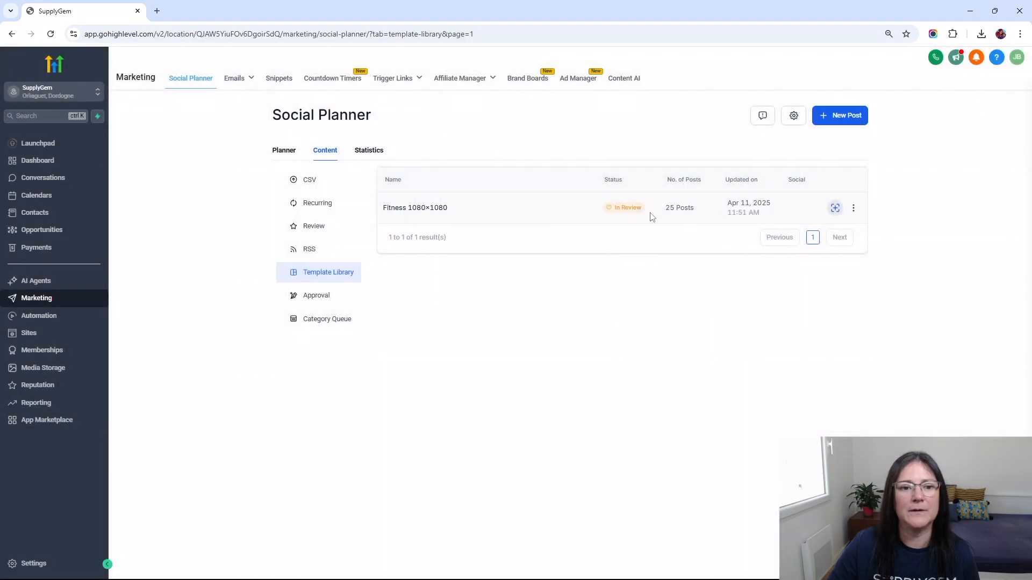
- Examine the CSV post upload form and the CSV Import Sample file in LibreOffice Calc, and close the form without uploading
{"action": "left_click", "coordinate": [330, 184]}
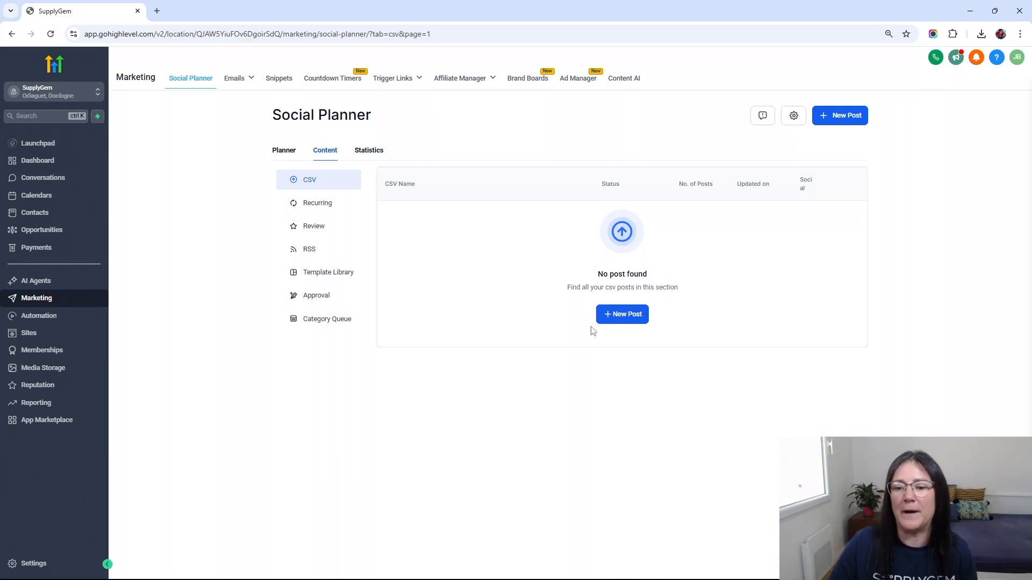
{"action": "left_click", "coordinate": [621, 314]}
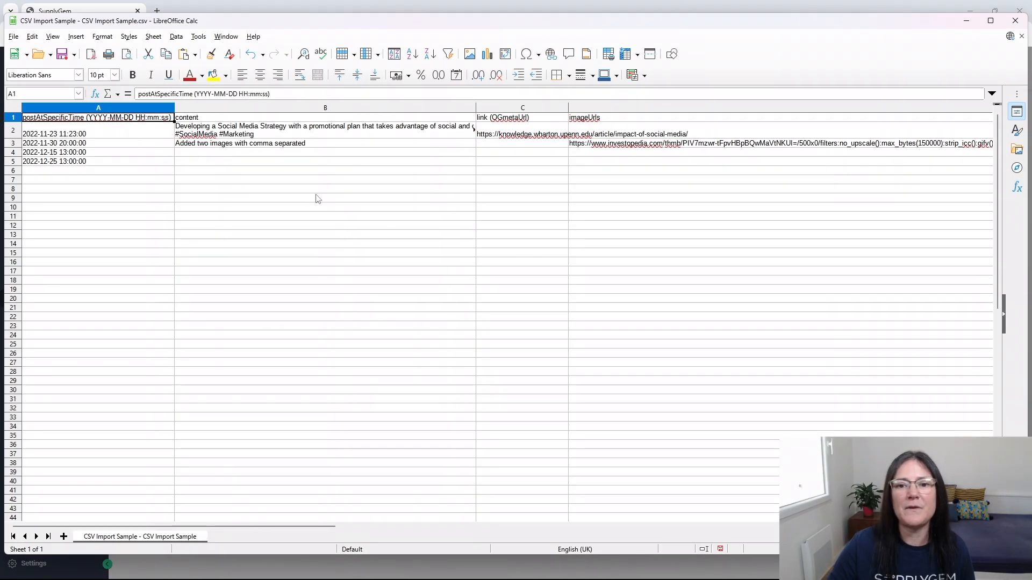
{"action": "left_click_drag", "start_coordinate": [217, 528], "coordinate": [231, 511]}
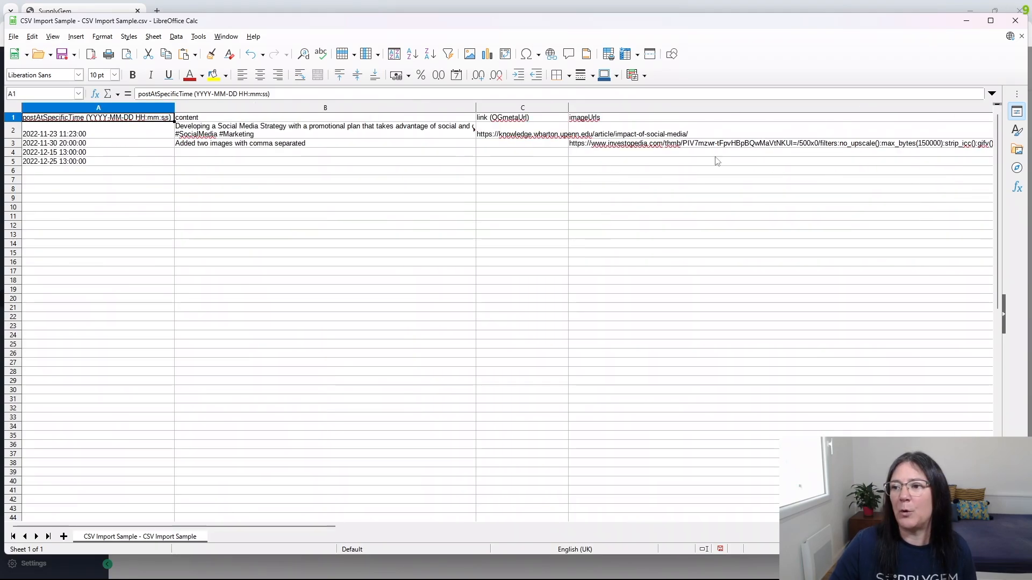
{"action": "left_click", "coordinate": [965, 20]}
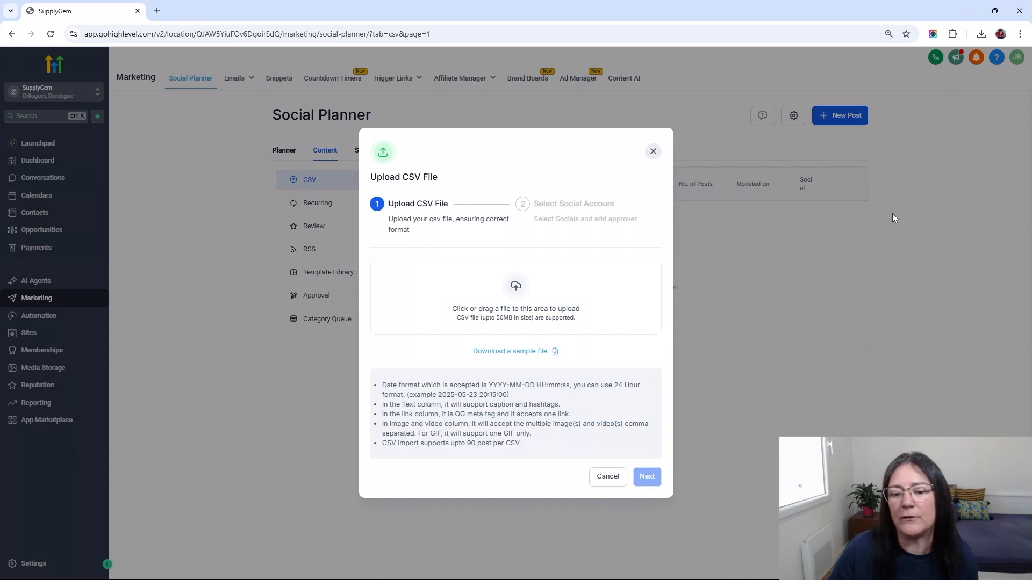
{"action": "left_click", "coordinate": [653, 152]}
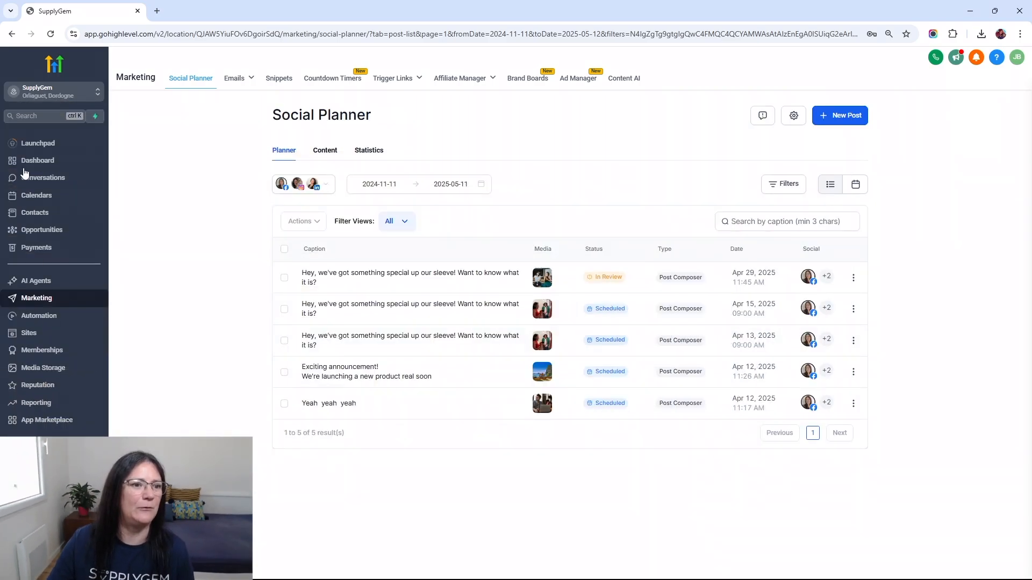
- Switch from the SupplyGem sub-account to the agency view and open its prospect accounts
{"action": "left_click", "coordinate": [59, 92]}
{"action": "left_click", "coordinate": [189, 119]}
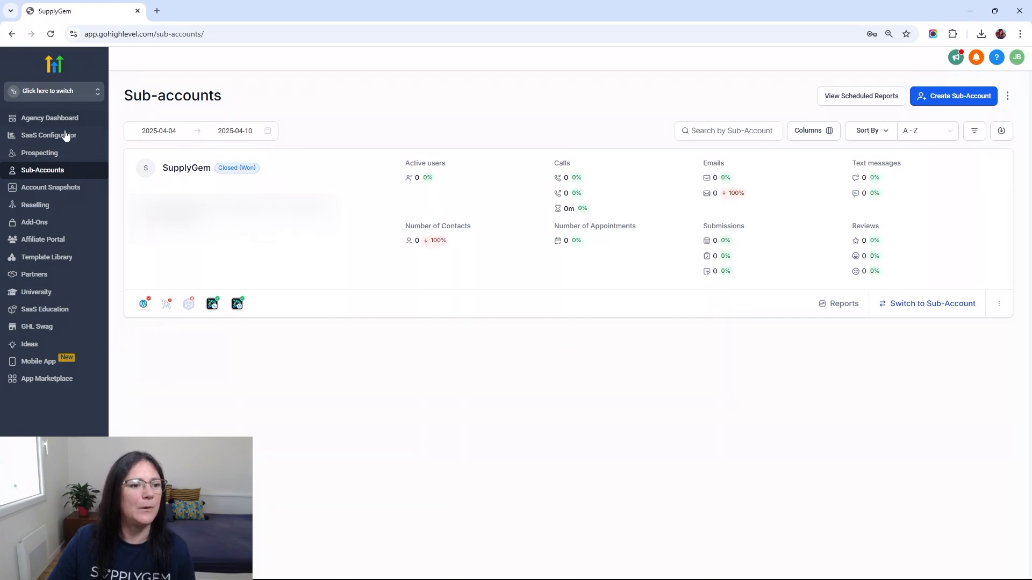
{"action": "left_click", "coordinate": [43, 154]}
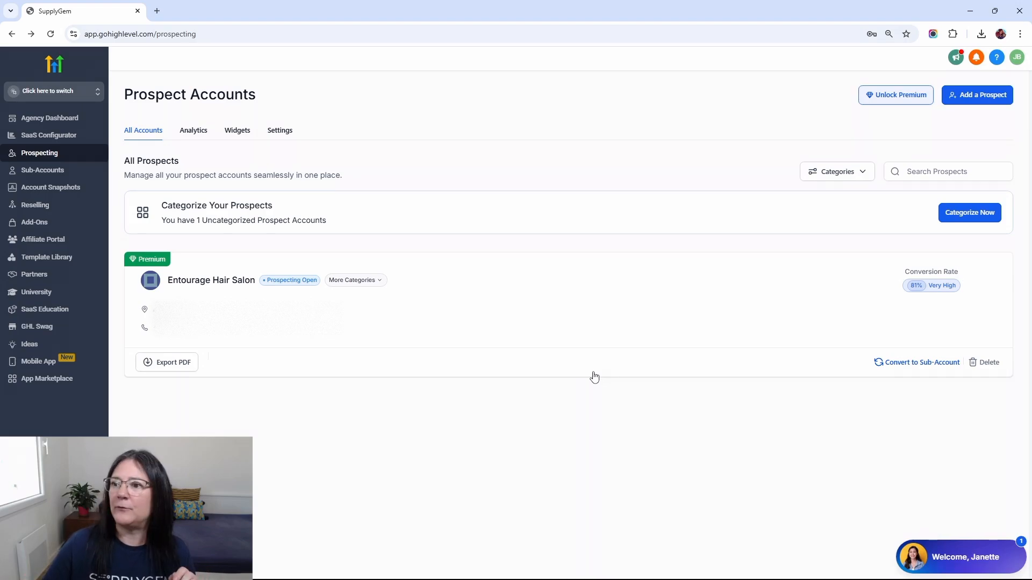
- Start adding a prospect, search for hairdressers near West Covina, CA, USA, and review the listed businesses' ratings and conversion rates
{"action": "left_click", "coordinate": [979, 96]}
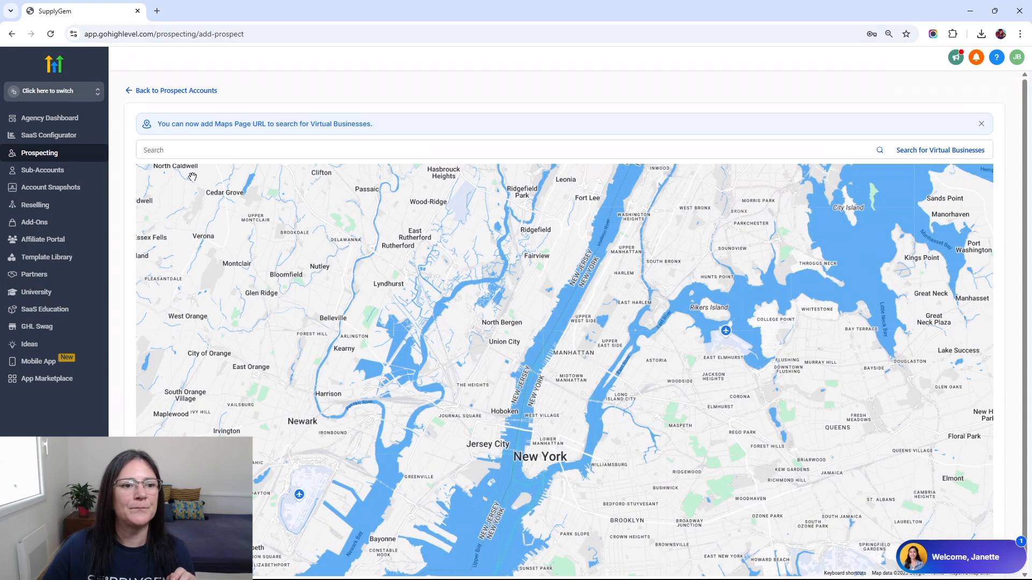
{"action": "left_click", "coordinate": [180, 156]}
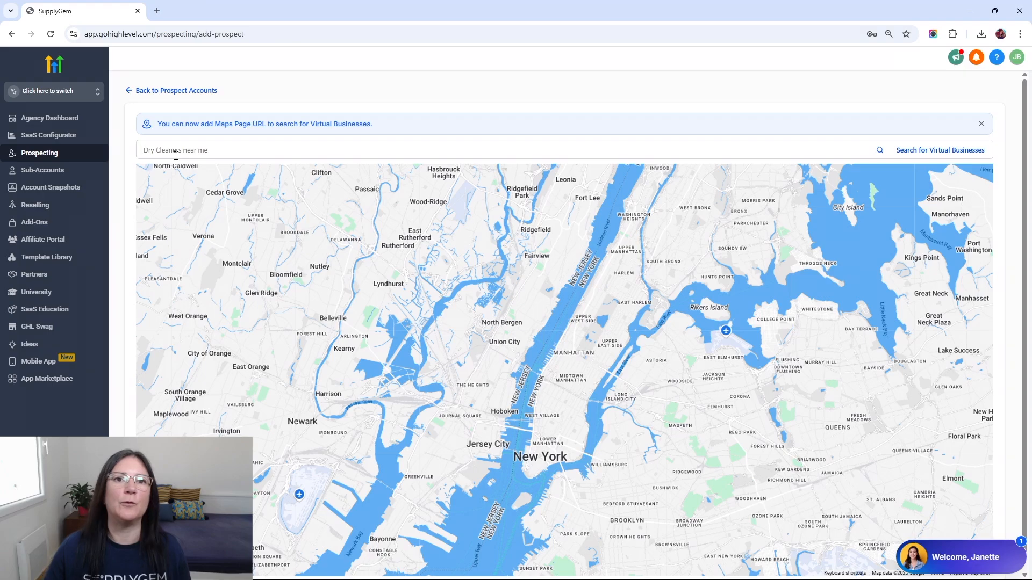
{"action": "type", "text": "hairdressers west covina"}
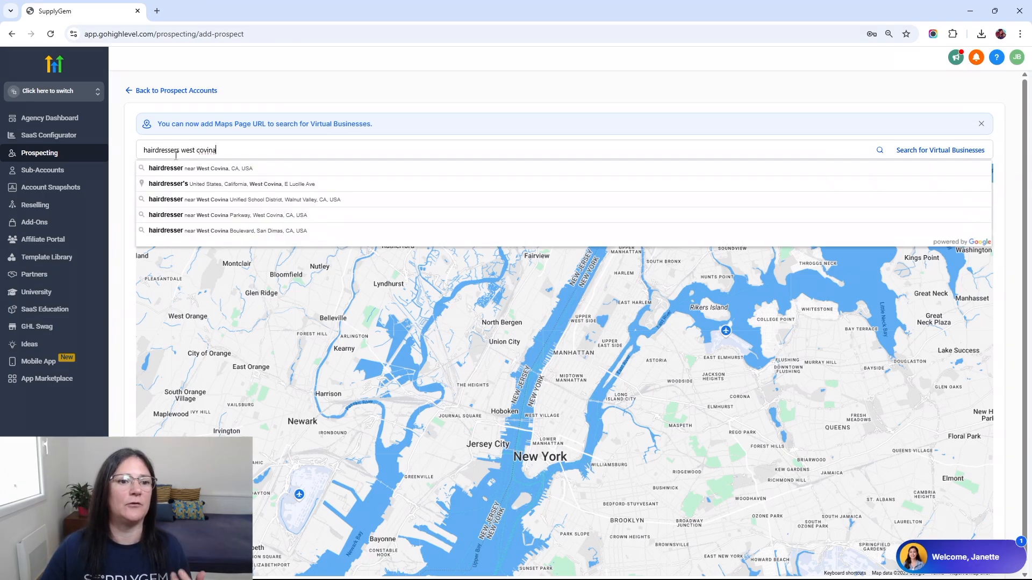
{"action": "left_click", "coordinate": [203, 169]}
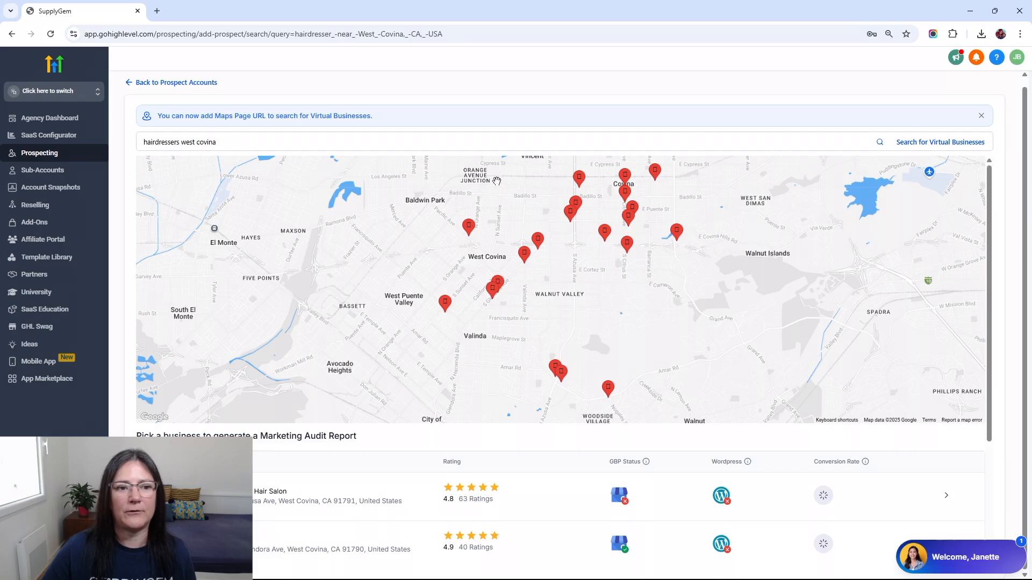
{"action": "scroll", "coordinate": [497, 181], "scroll_direction": "down", "scroll_amount": 2}
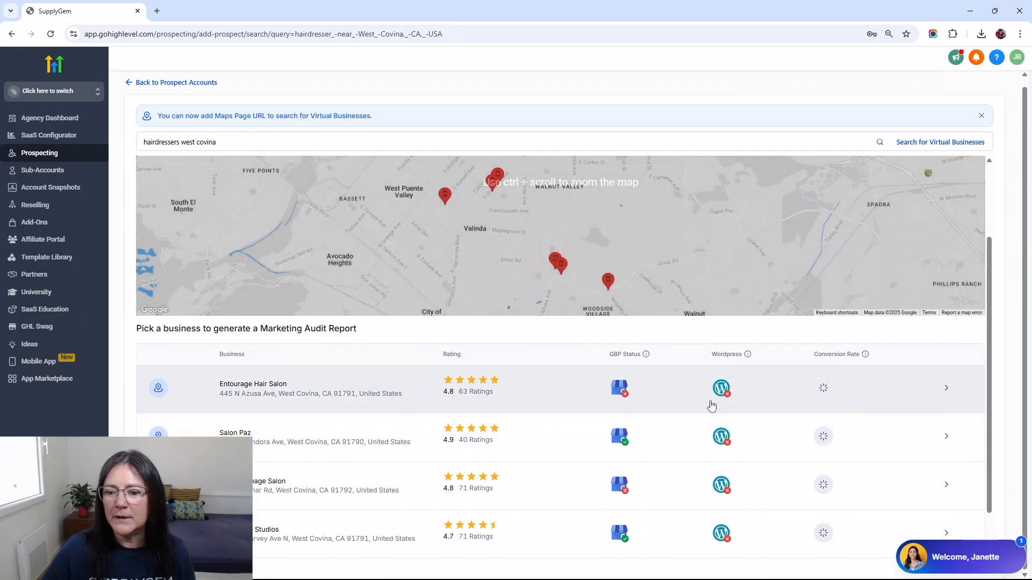
{"action": "scroll", "coordinate": [710, 406], "scroll_direction": "down", "scroll_amount": 1}
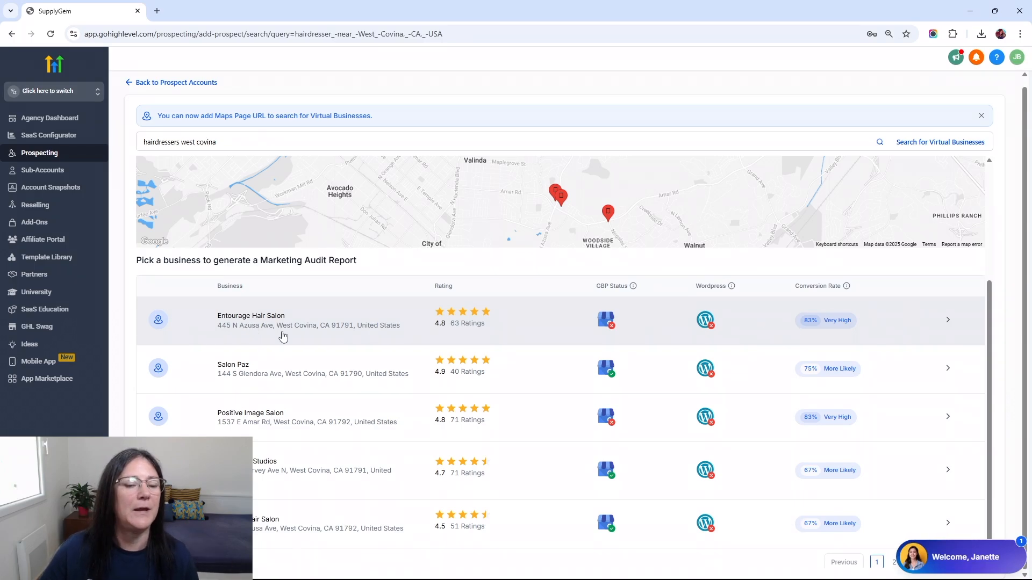
- Return to the prospect accounts, open the Entourage Hair Salon prospect and review its account and business details
{"action": "left_click", "coordinate": [149, 86]}
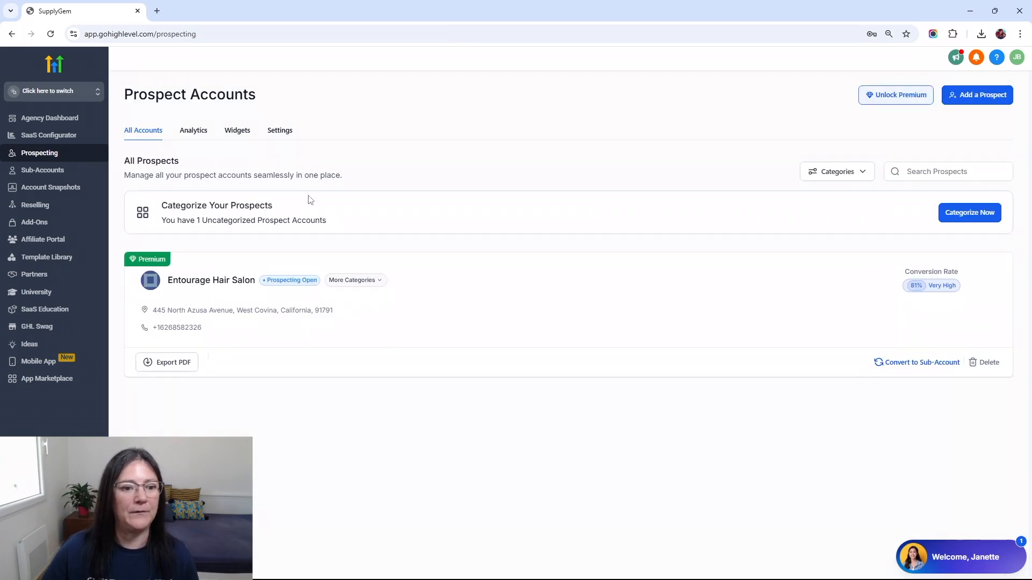
{"action": "left_click", "coordinate": [208, 284]}
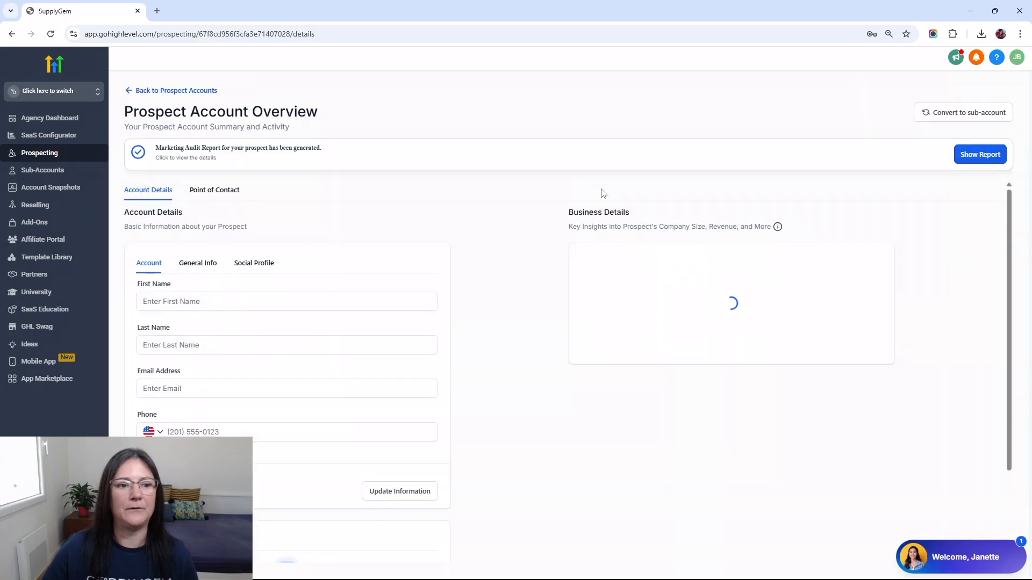
{"action": "scroll", "coordinate": [557, 276], "scroll_direction": "down", "scroll_amount": 2}
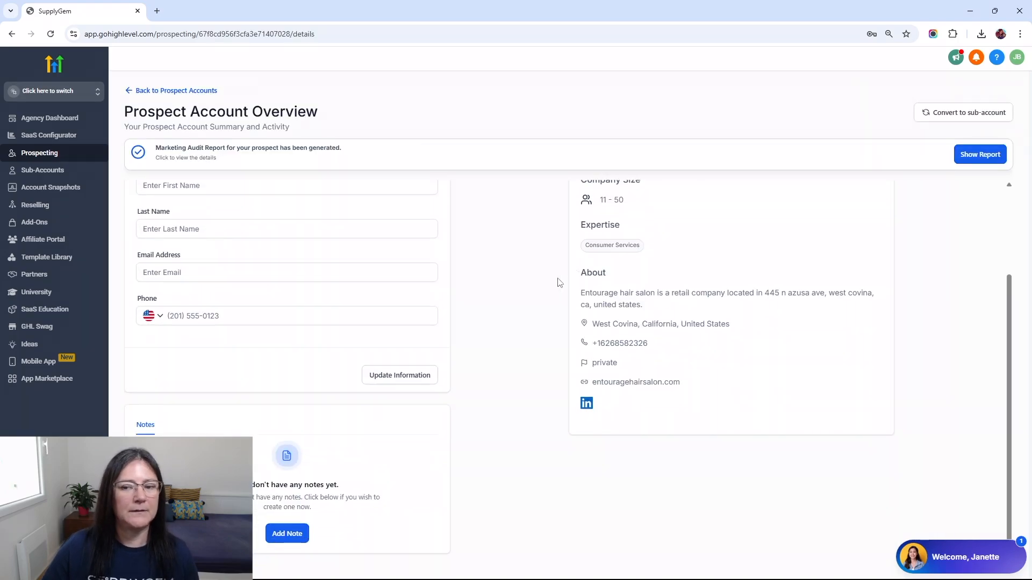
- Open the Entourage Hair Salon prospect's Marketing Audit Report and review its overall score, Techno Stack, Google Business Profile and Listings sections
{"action": "scroll", "coordinate": [557, 278], "scroll_direction": "up", "scroll_amount": 2}
{"action": "left_click", "coordinate": [963, 156]}
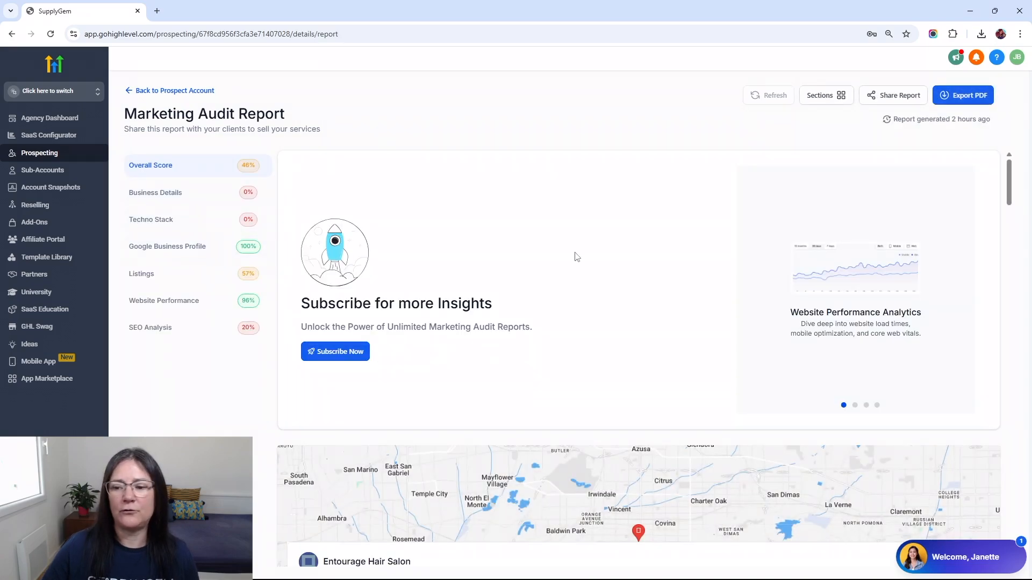
{"action": "scroll", "coordinate": [610, 316], "scroll_direction": "down", "scroll_amount": 7}
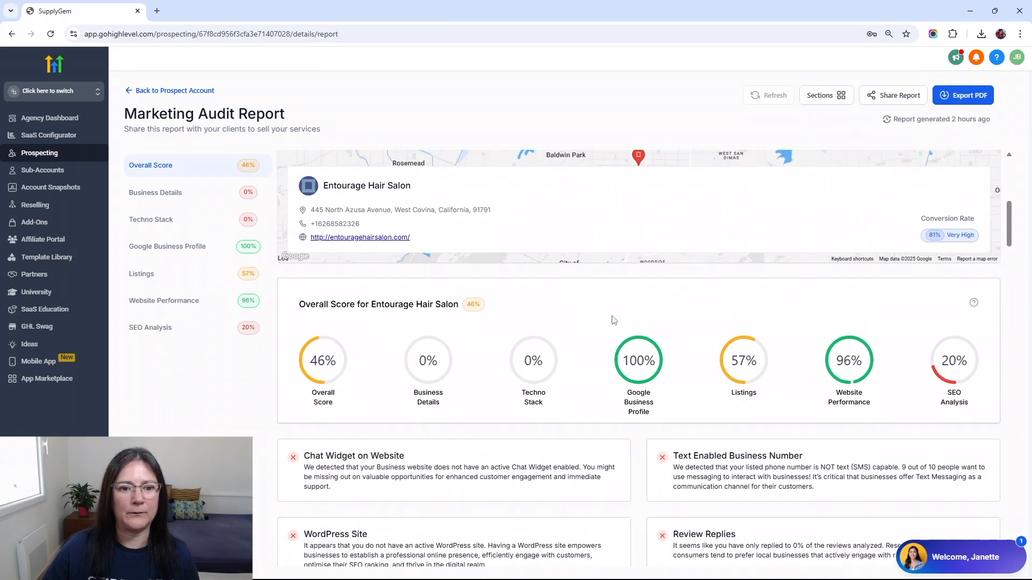
{"action": "scroll", "coordinate": [613, 308], "scroll_direction": "down", "scroll_amount": 4}
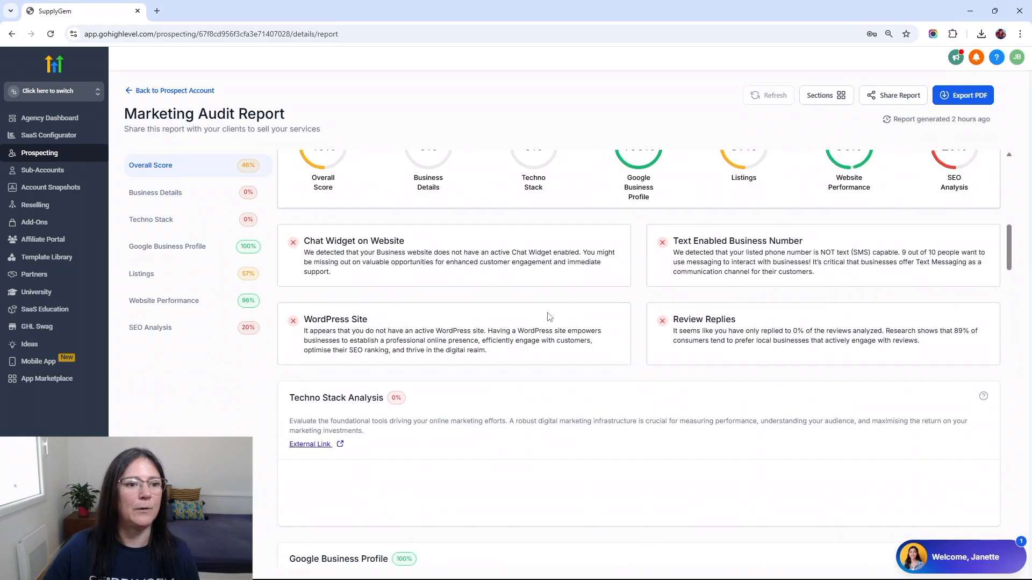
{"action": "scroll", "coordinate": [616, 317], "scroll_direction": "down", "scroll_amount": 12}
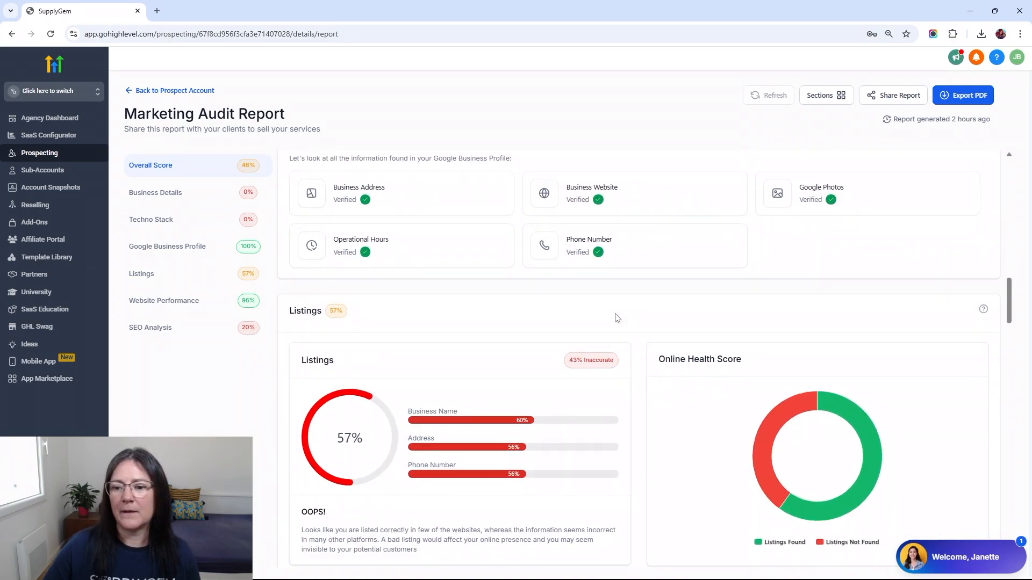
{"action": "scroll", "coordinate": [616, 317], "scroll_direction": "down", "scroll_amount": 3}
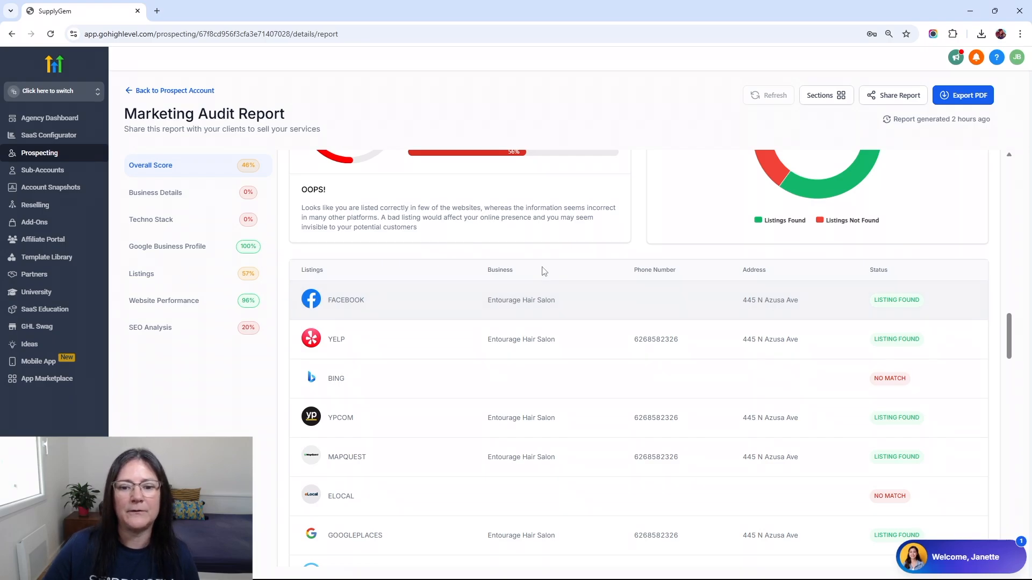
{"action": "scroll", "coordinate": [480, 313], "scroll_direction": "down", "scroll_amount": 2}
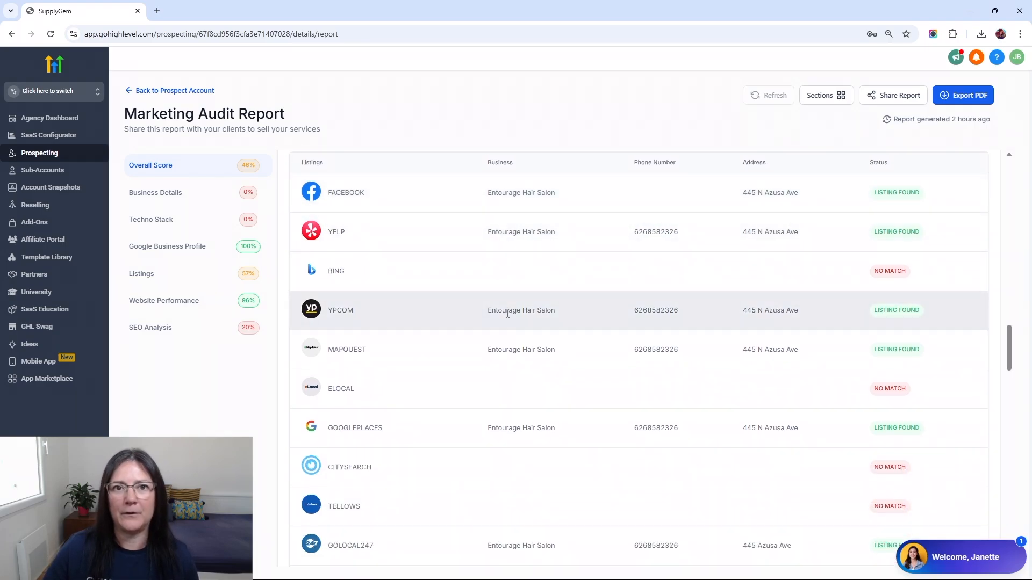
{"action": "scroll", "coordinate": [514, 311], "scroll_direction": "down", "scroll_amount": 4}
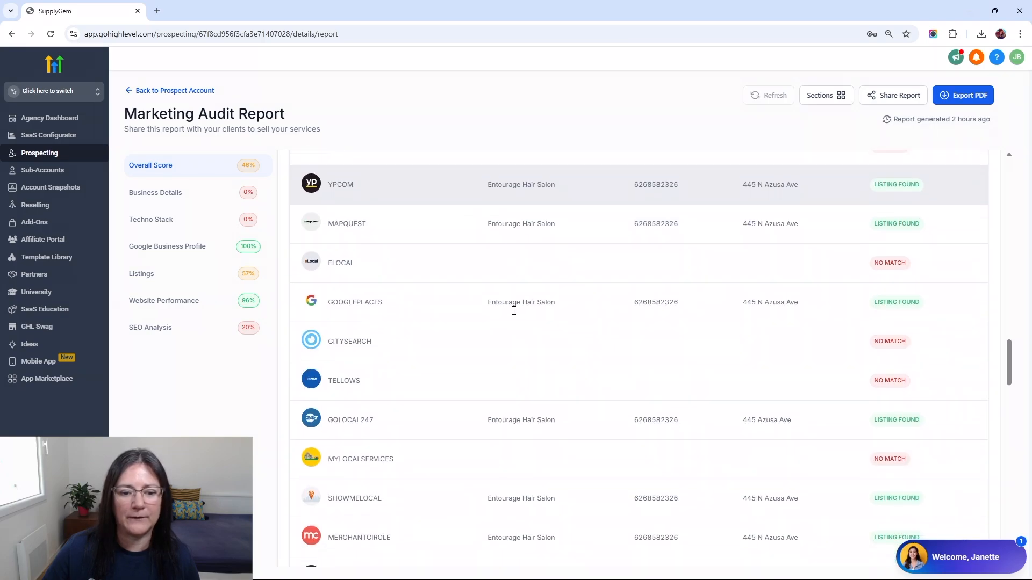
{"action": "scroll", "coordinate": [573, 349], "scroll_direction": "down", "scroll_amount": 2}
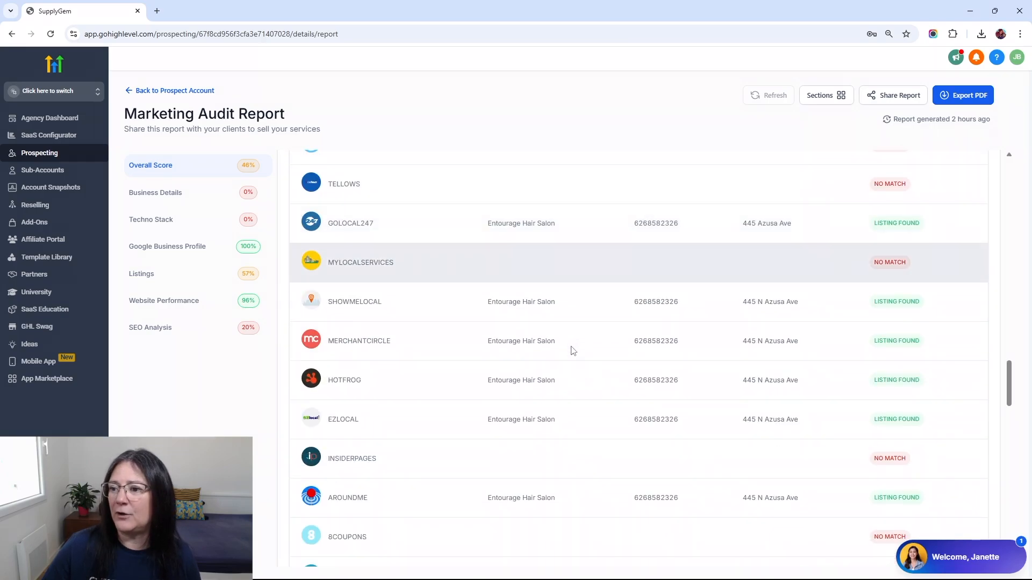
{"action": "scroll", "coordinate": [572, 350], "scroll_direction": "up", "scroll_amount": 15}
{"action": "scroll", "coordinate": [571, 320], "scroll_direction": "up", "scroll_amount": 5}
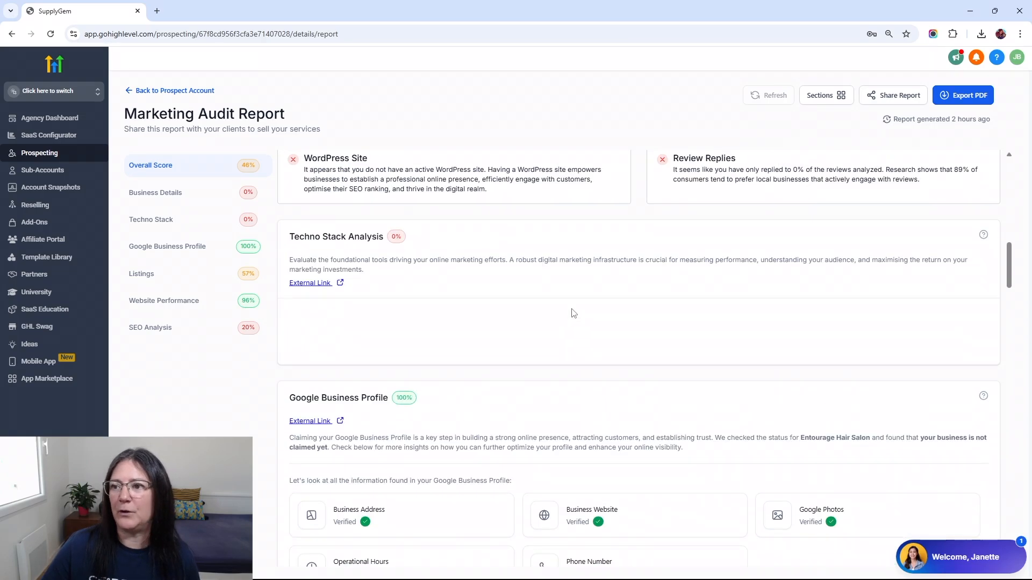